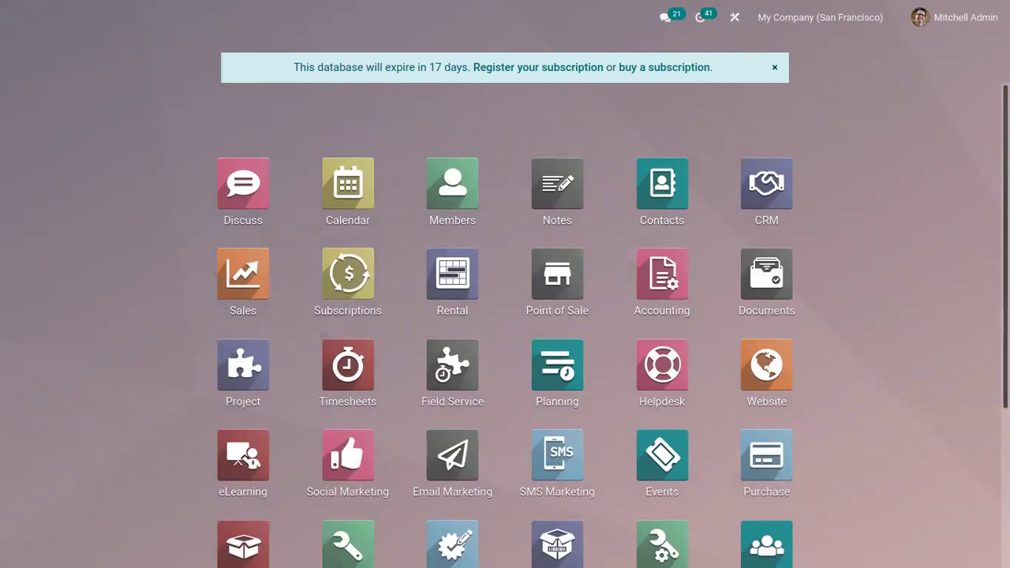
Go from the Inventory app through Operations to the Inventory Adjustments list of 52 WH/Stock lines
scroll(505, 324, down, 3)
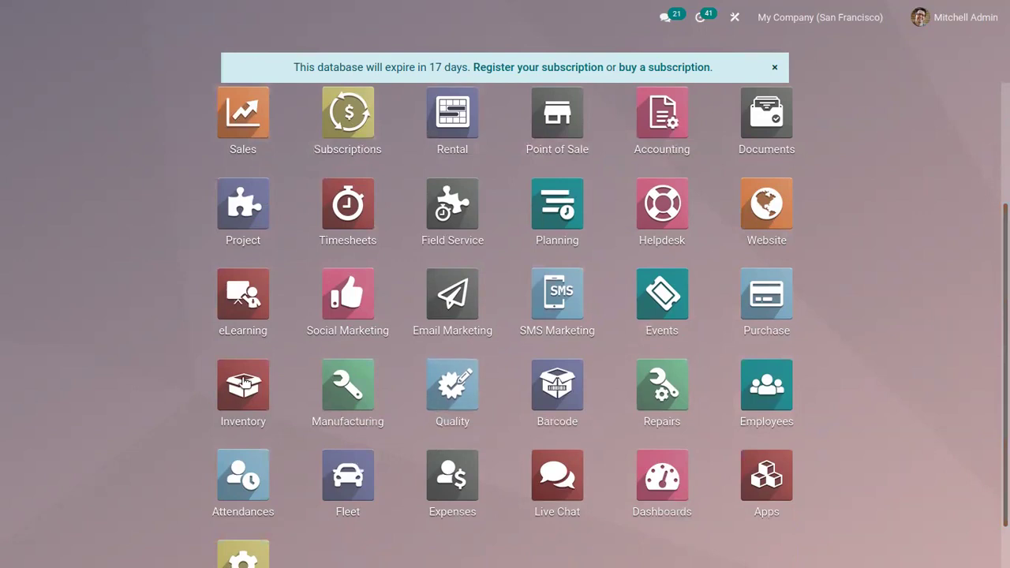
click(245, 382)
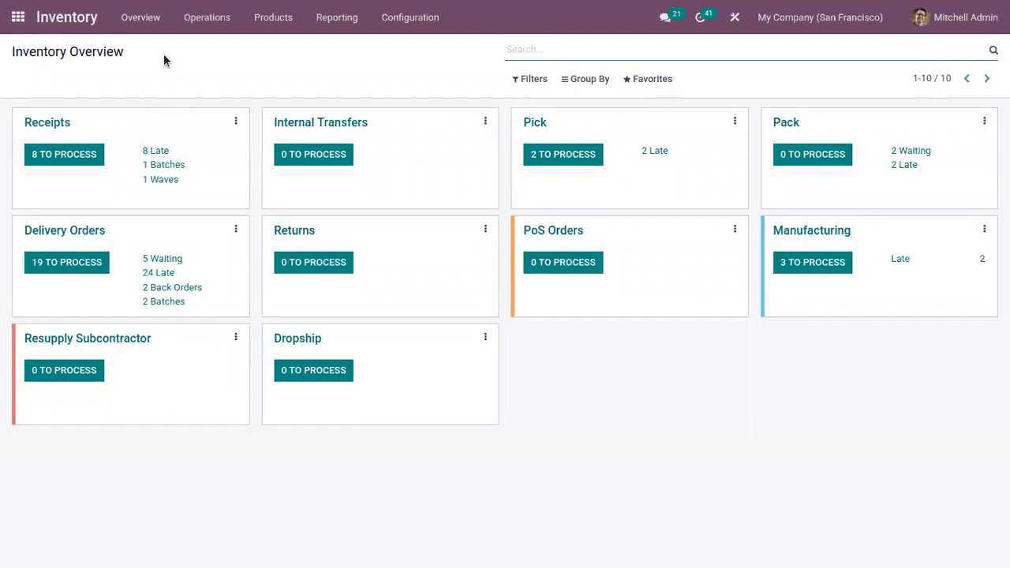
click(204, 19)
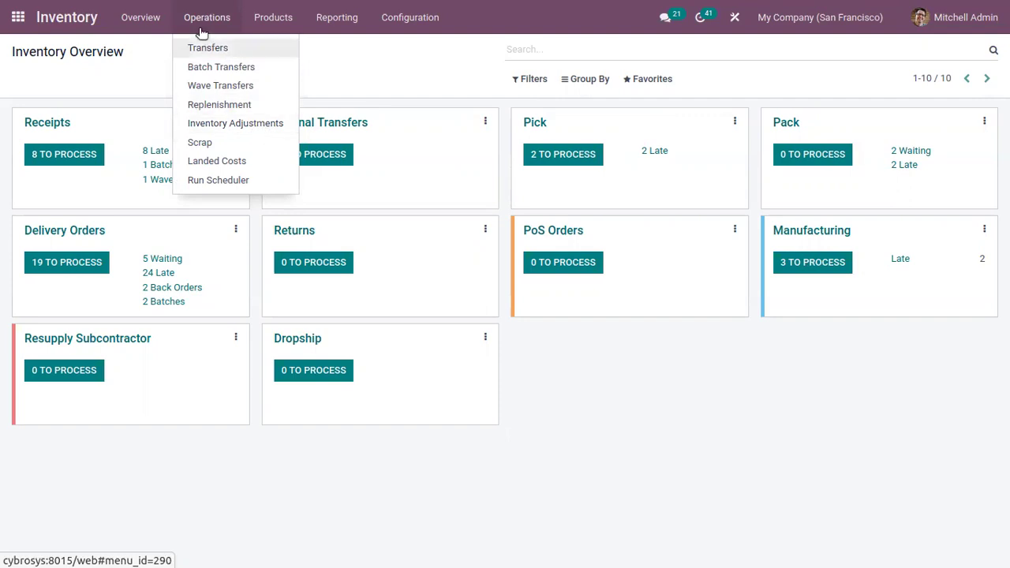
click(264, 124)
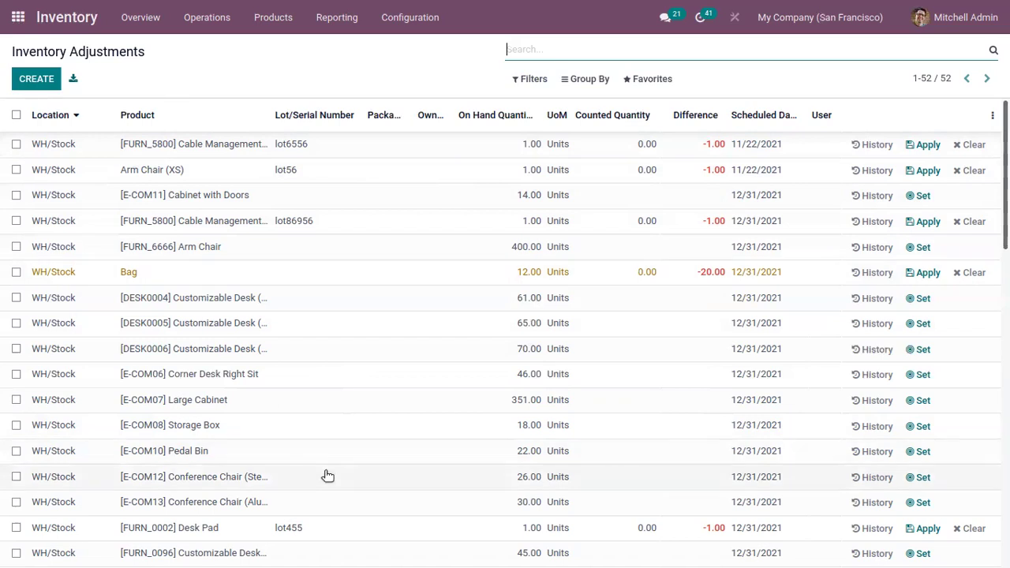
scroll(328, 476, down, 8)
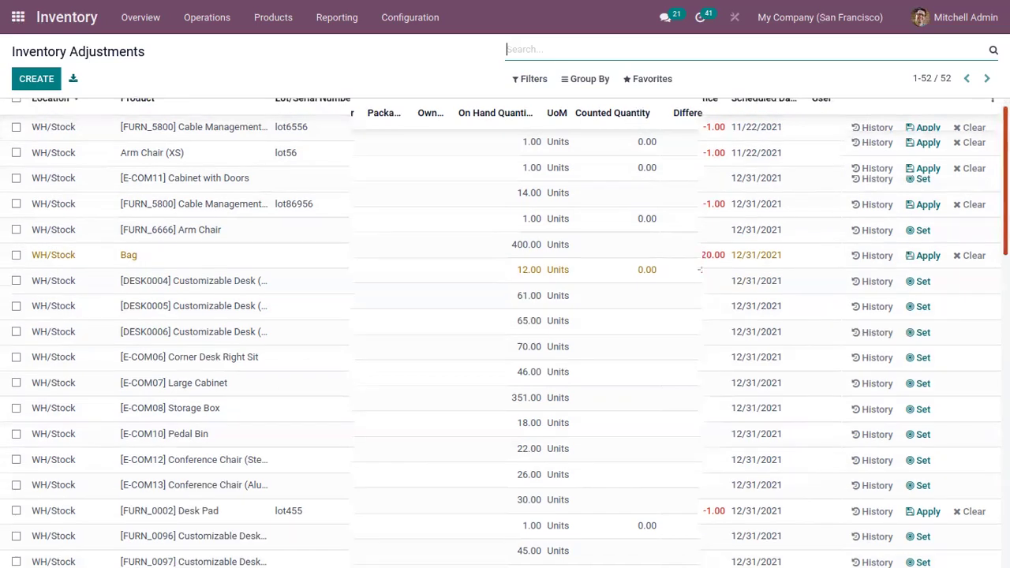
scroll(505, 332, down, 5)
scroll(505, 331, up, 15)
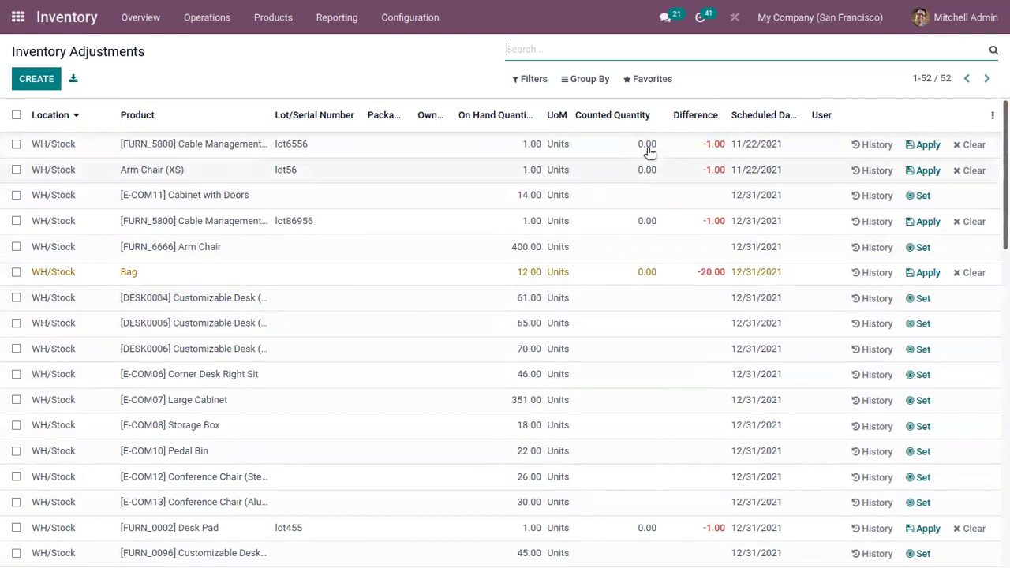
Enter and apply a counted quantity of 10 for the Bag, then set the Arm Chair's count to 400
click(648, 271)
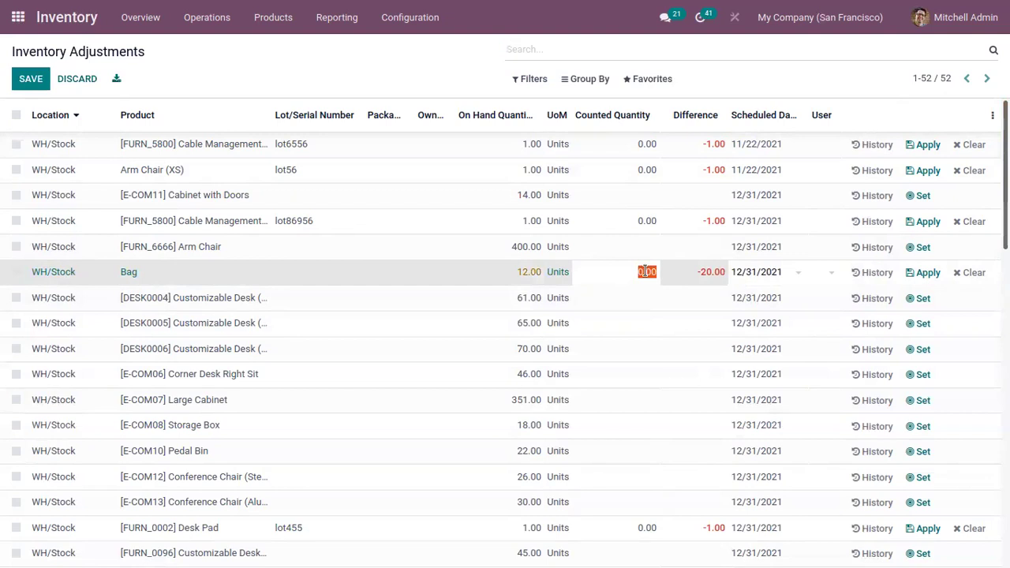
text(10)
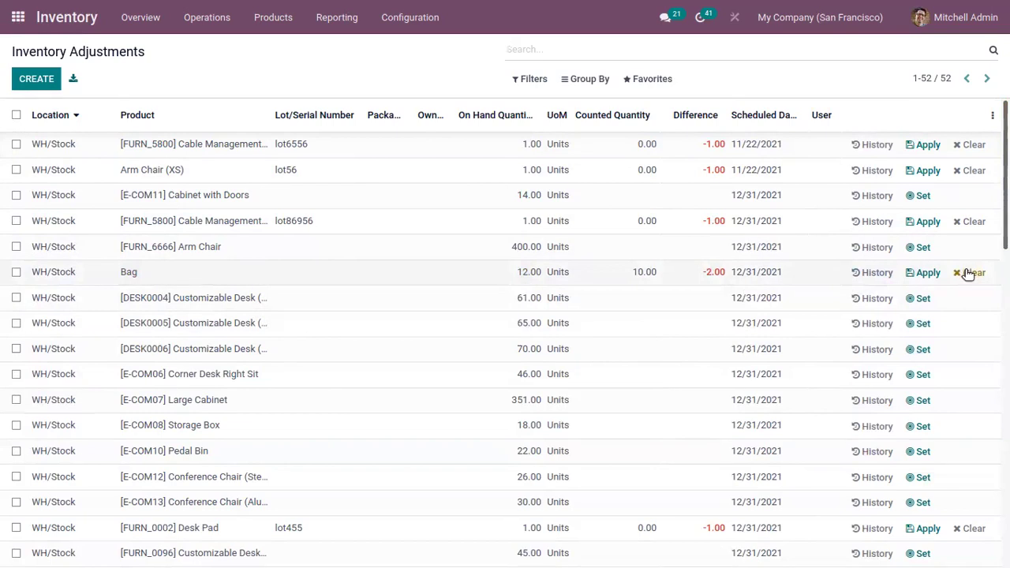
click(923, 273)
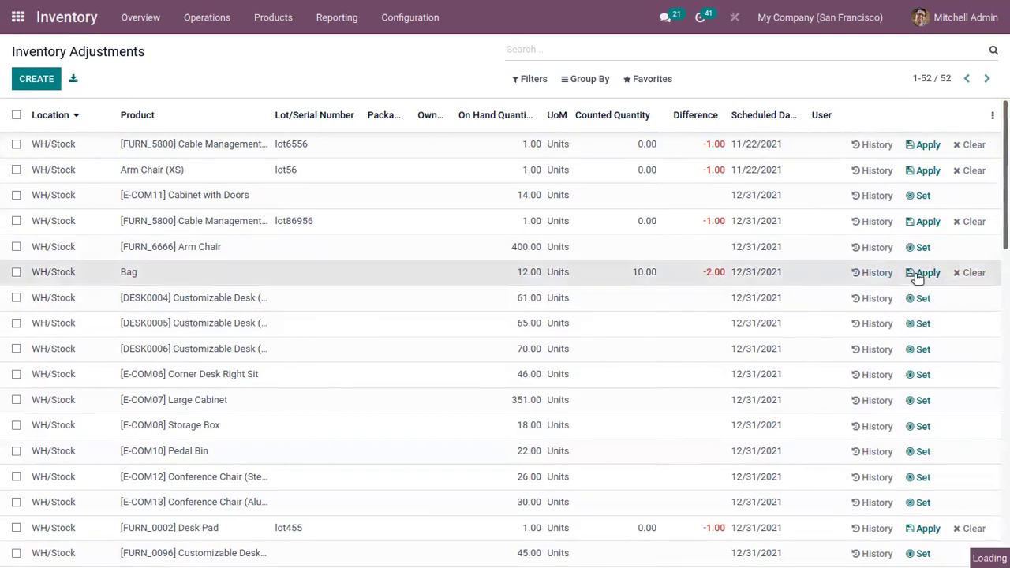
click(923, 273)
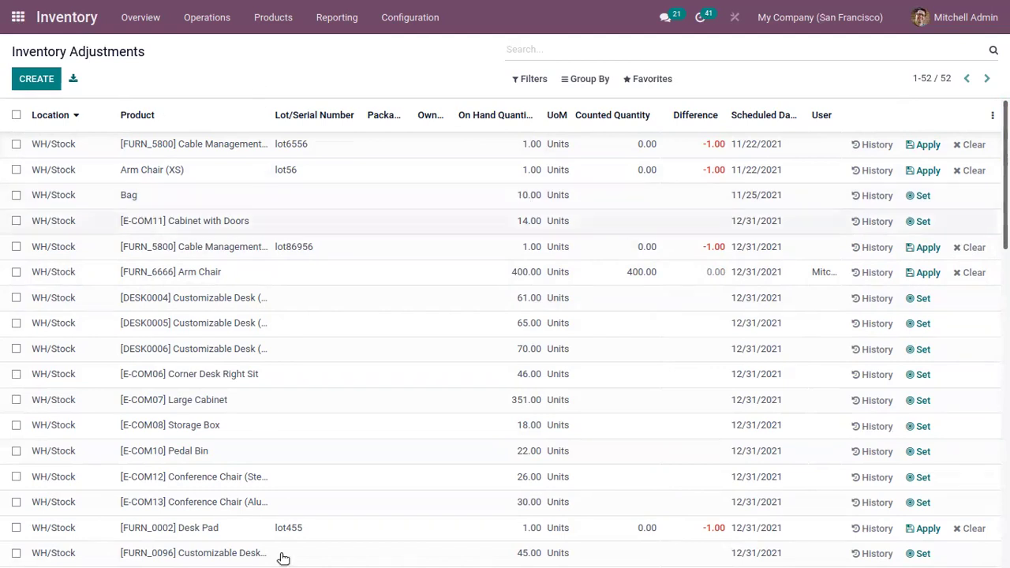
Open the counted quantity of the [FURN_0789] Individual Workplace line, currently 0.00, for editing
scroll(505, 331, down, 3)
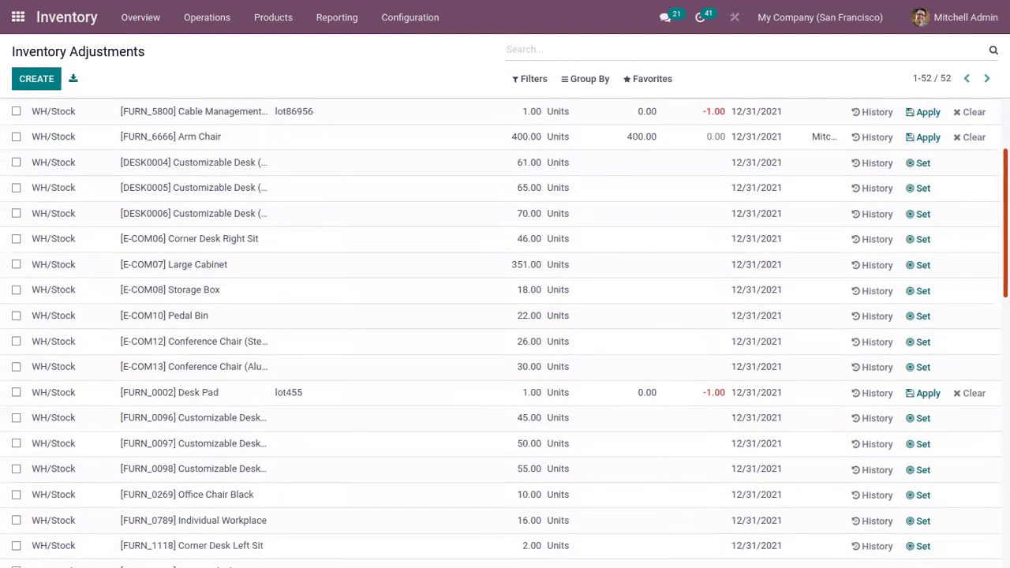
scroll(505, 332, down, 3)
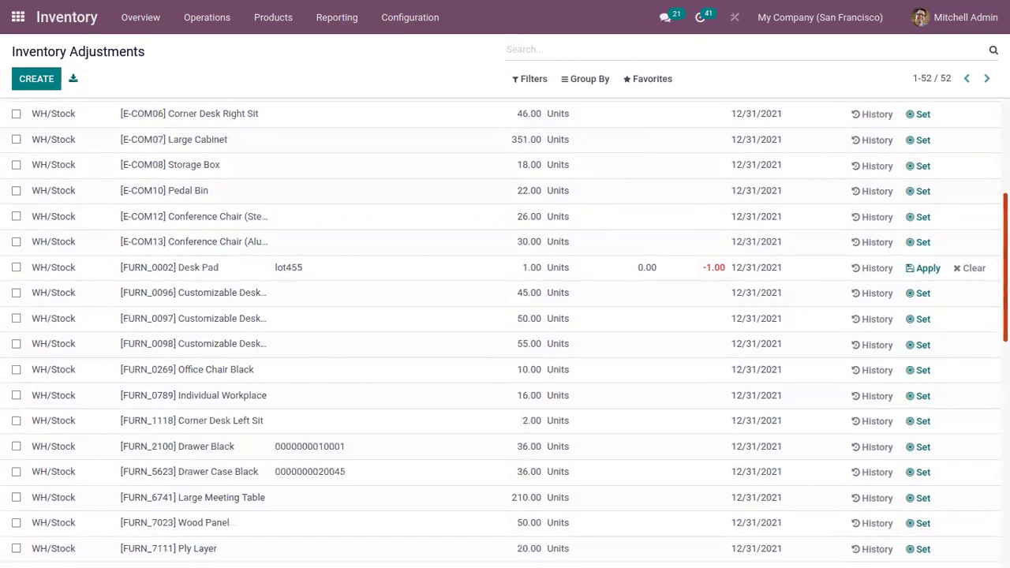
scroll(505, 331, down, 6)
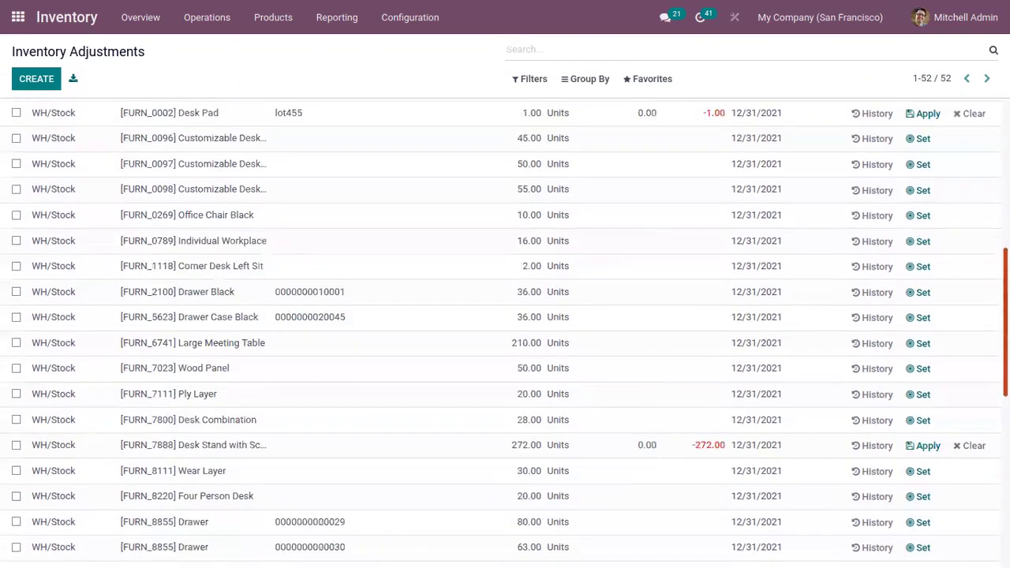
scroll(505, 332, down, 2)
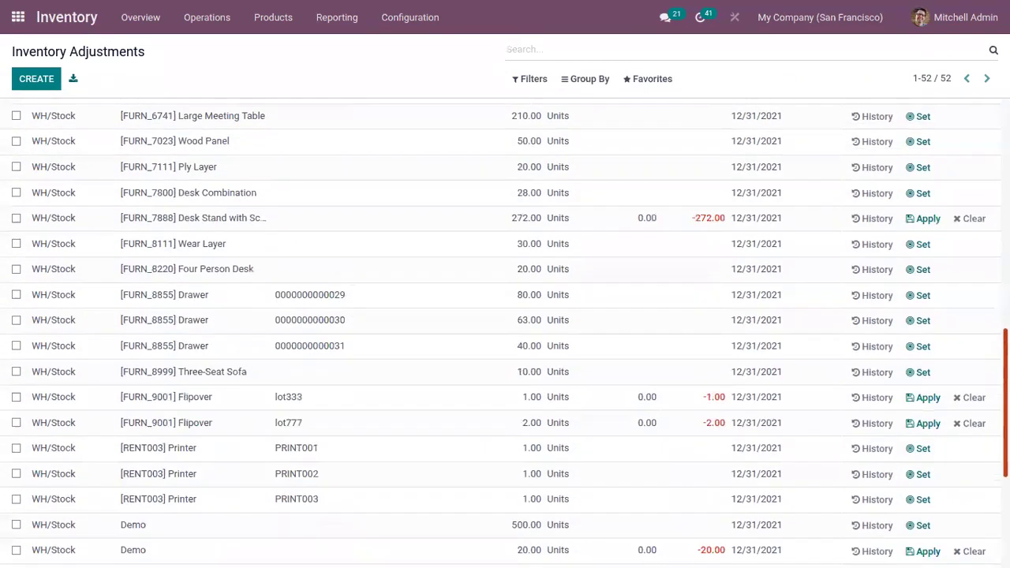
scroll(505, 331, up, 6)
scroll(895, 376, up, 1)
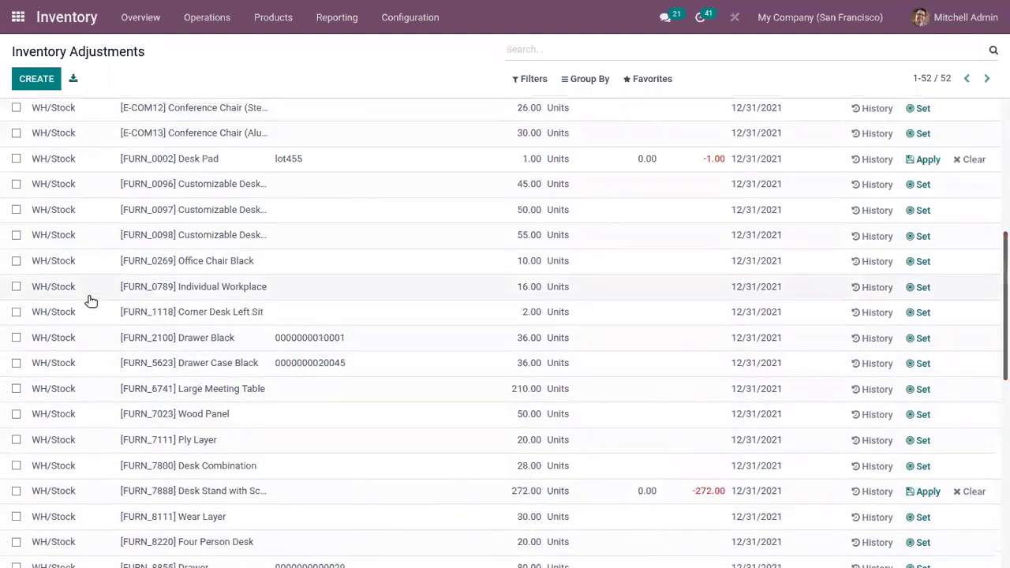
click(221, 286)
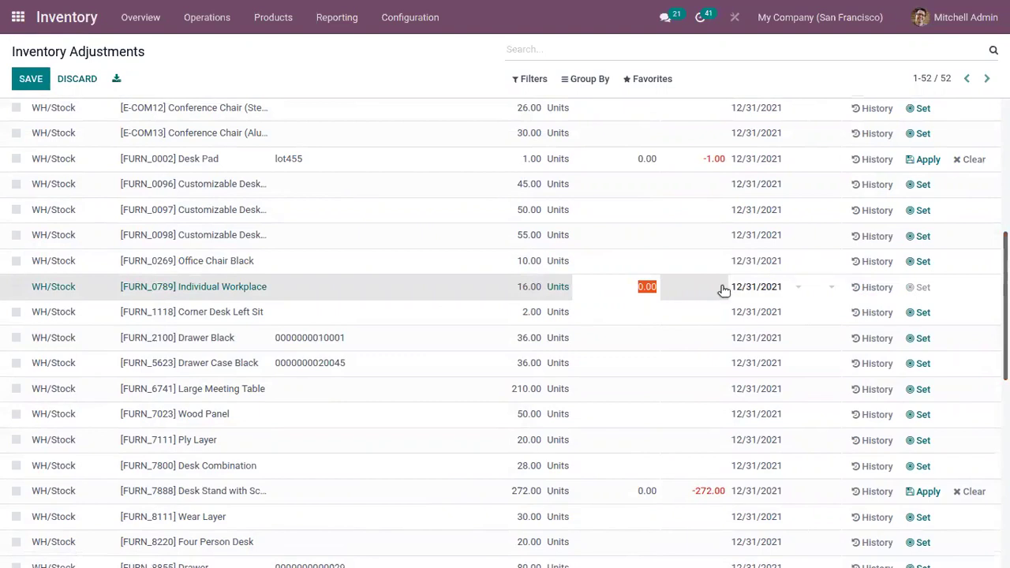
click(873, 289)
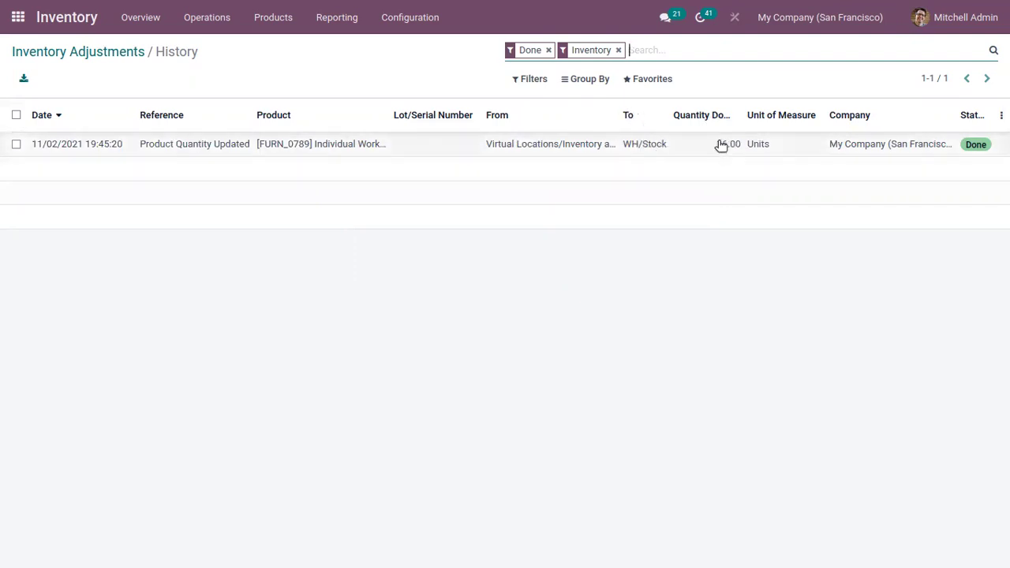
click(231, 140)
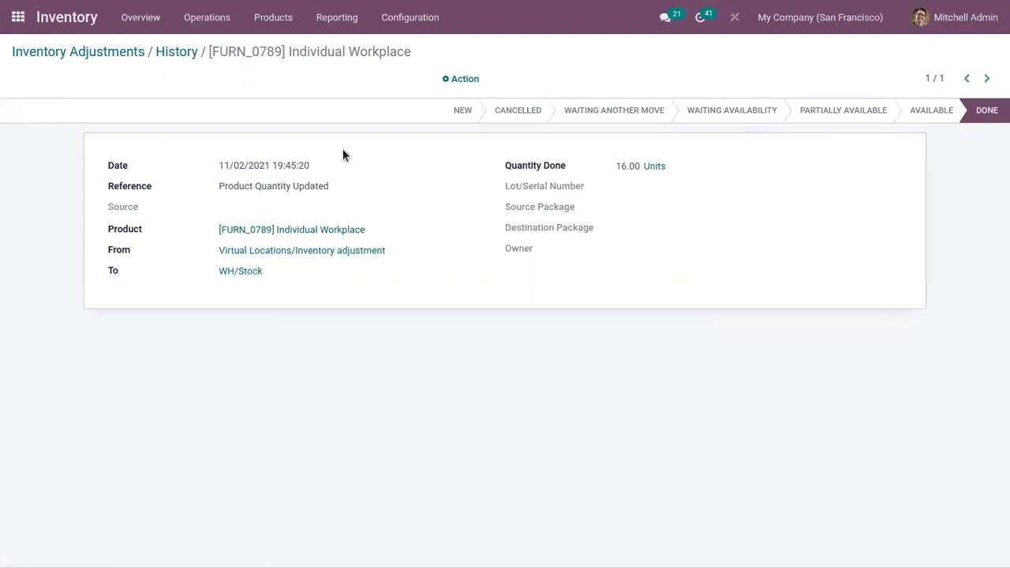
click(161, 52)
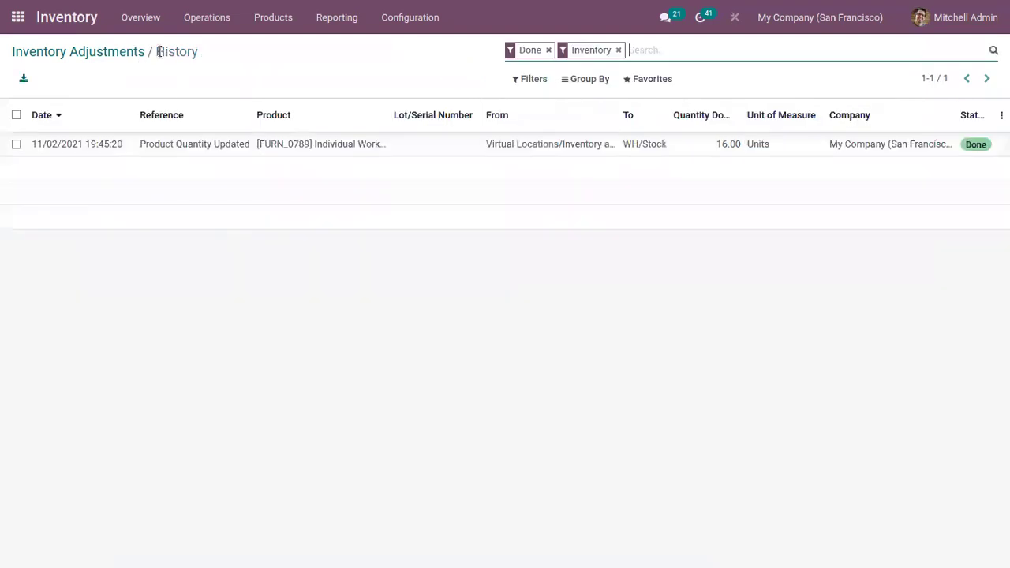
click(124, 52)
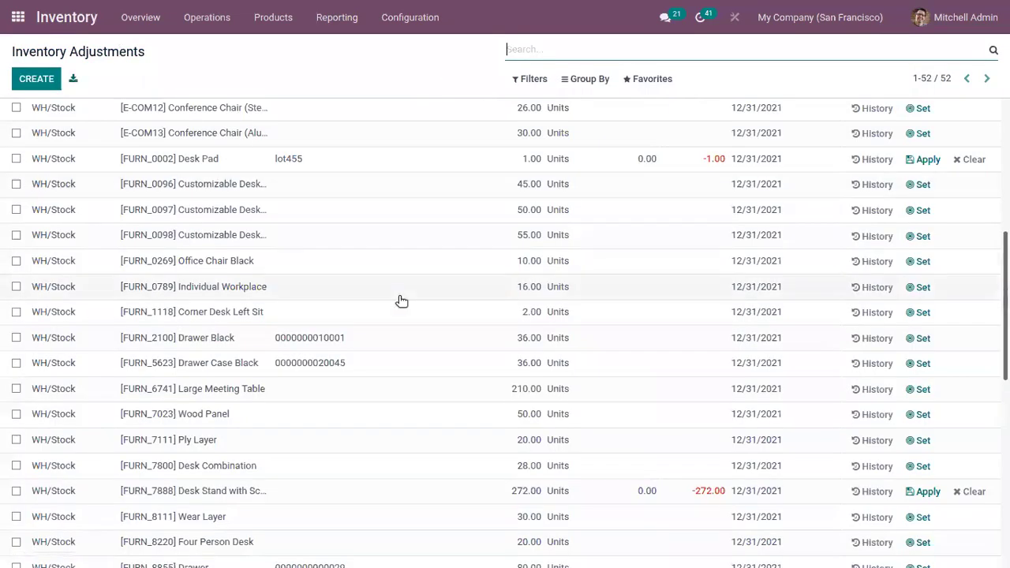
Set the [DESK0006] Customizable Desk count to its on-hand 70 units and apply it
click(921, 351)
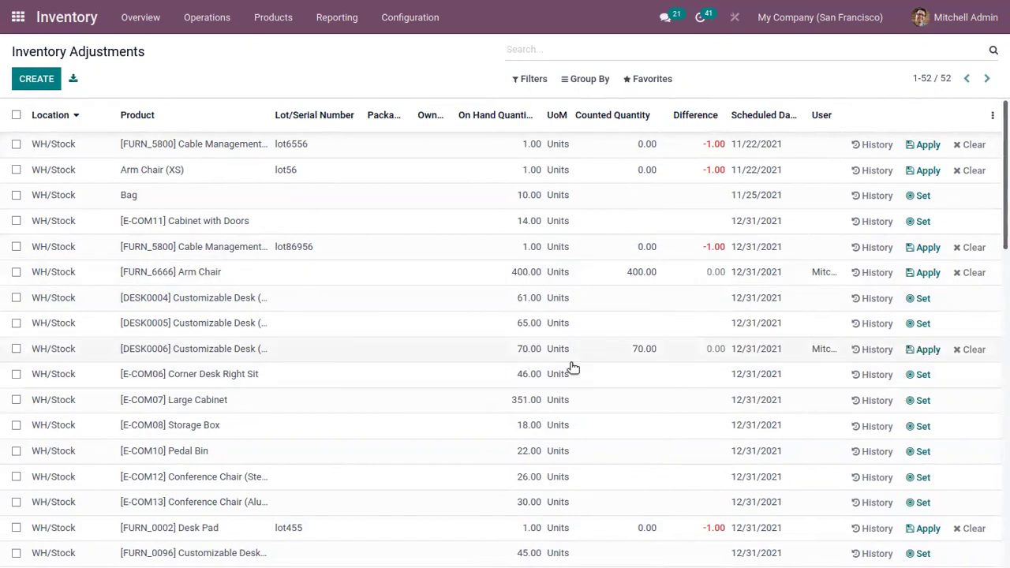
click(641, 347)
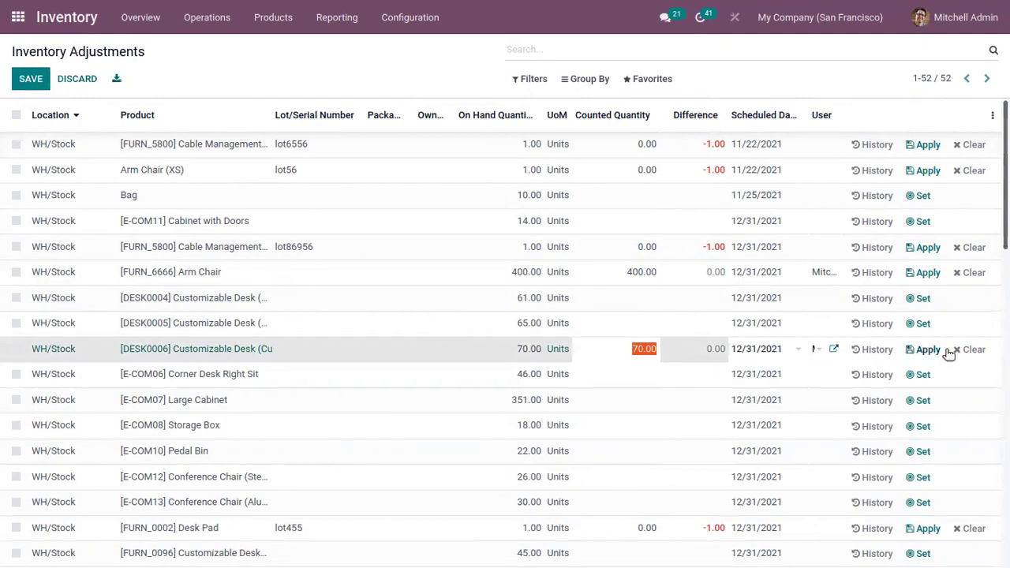
click(918, 352)
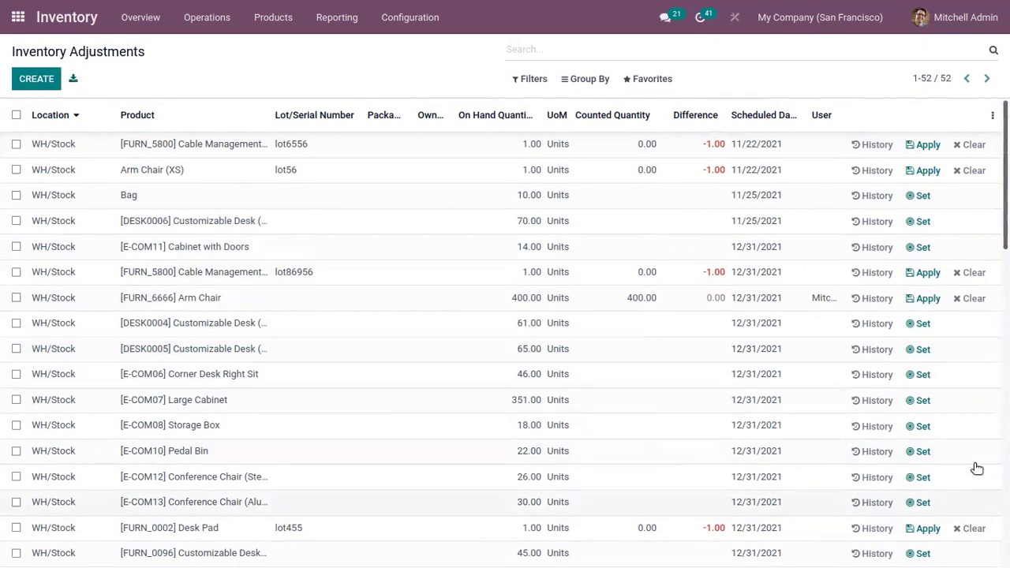
Try the Negative Stock, Internal Locations and To Count filters on the adjustments list
click(532, 82)
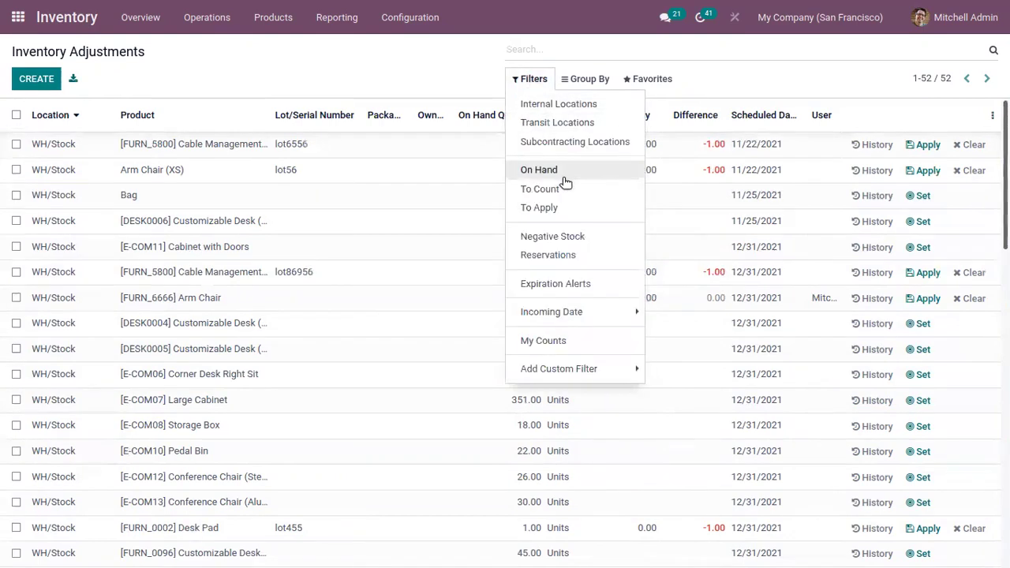
click(570, 240)
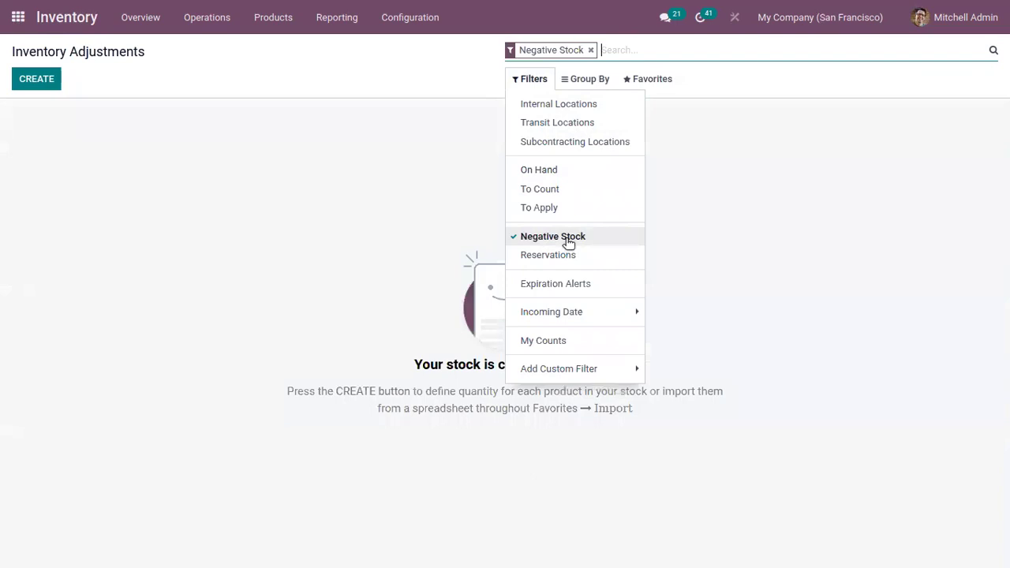
click(569, 237)
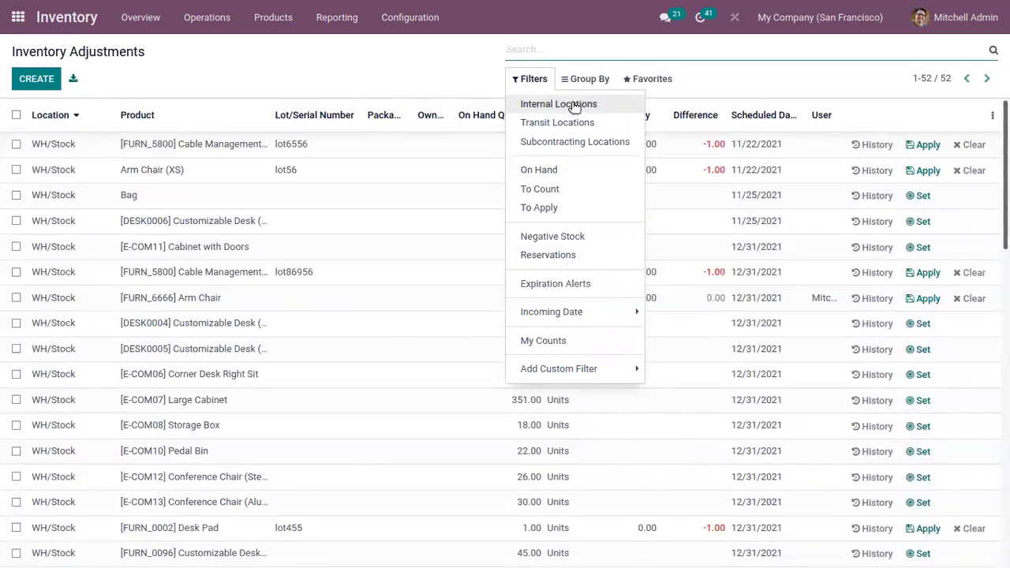
click(574, 105)
click(576, 106)
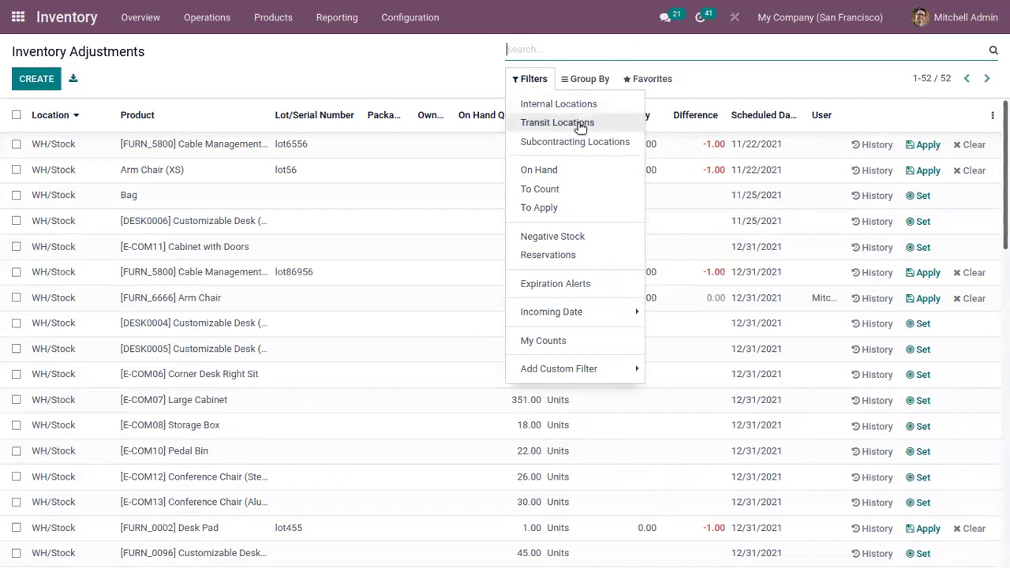
click(585, 189)
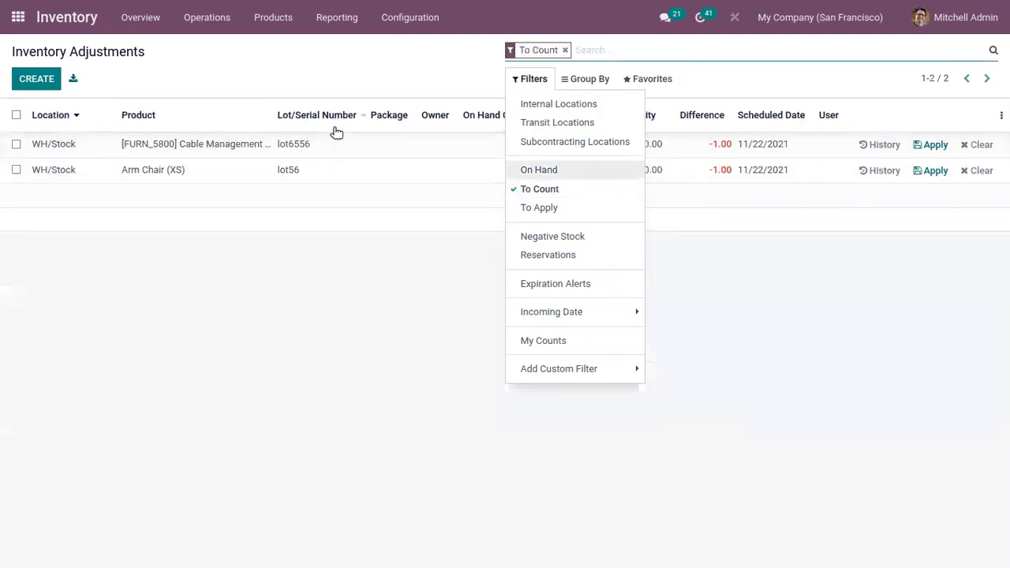
click(554, 190)
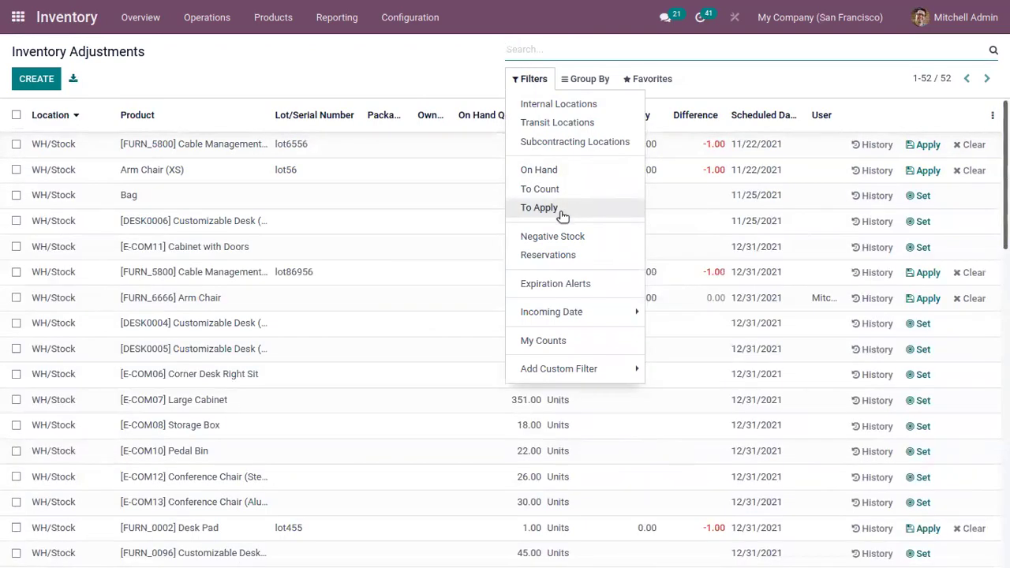
Apply the Cable Management Box lot86956 count under To Apply, then test Expiration Alerts and My Counts
click(562, 211)
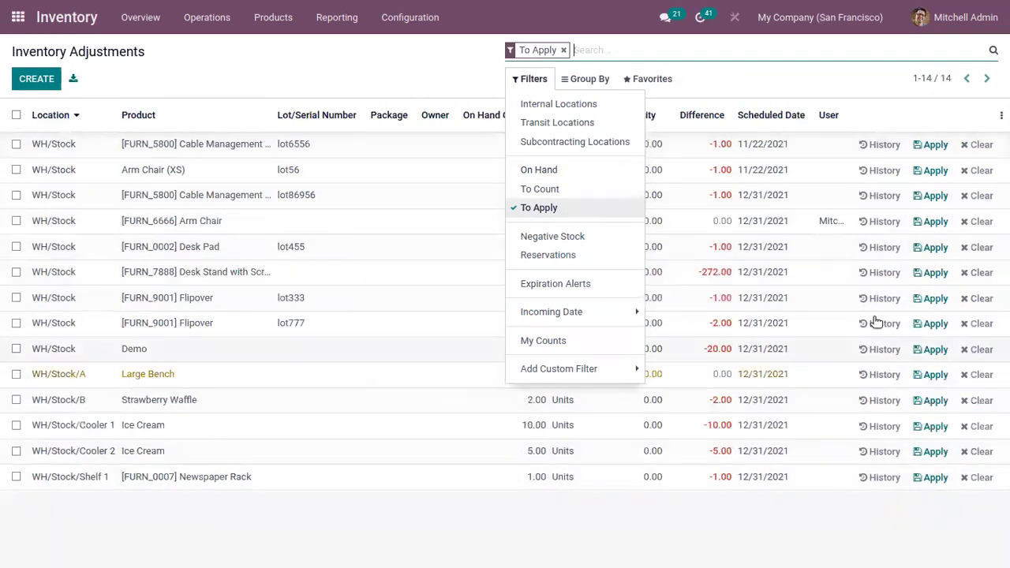
click(931, 196)
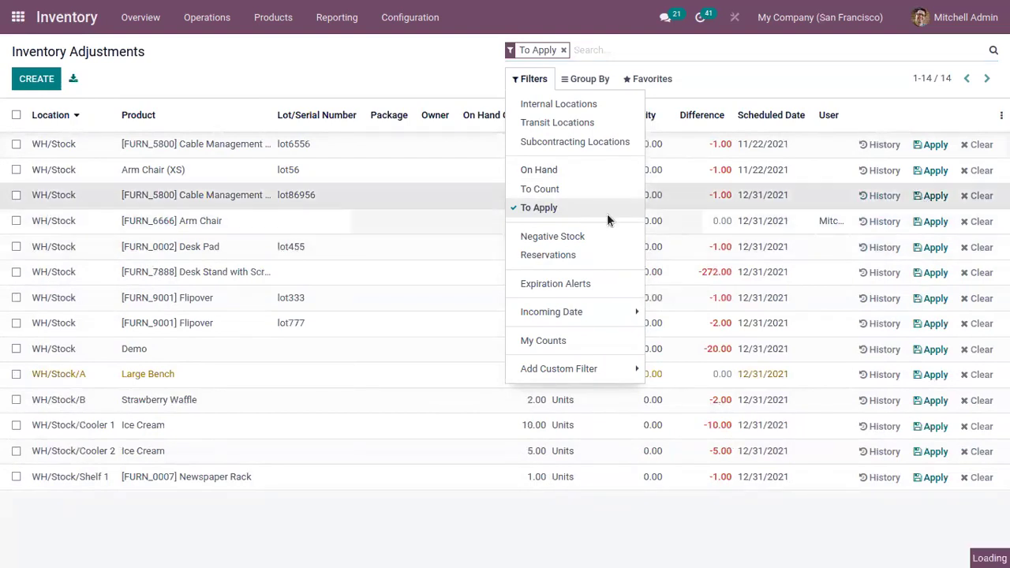
click(578, 209)
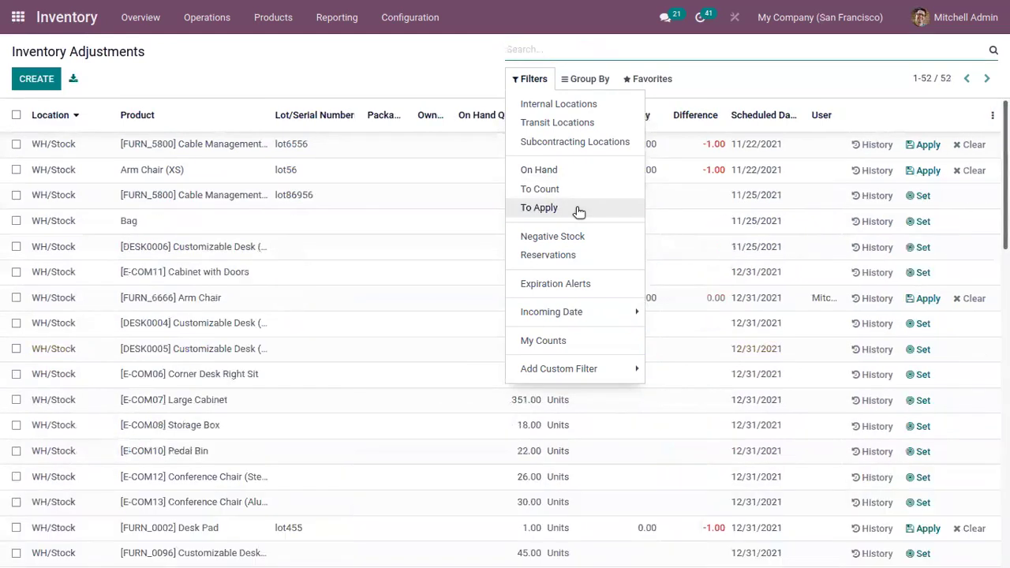
click(583, 286)
click(583, 286)
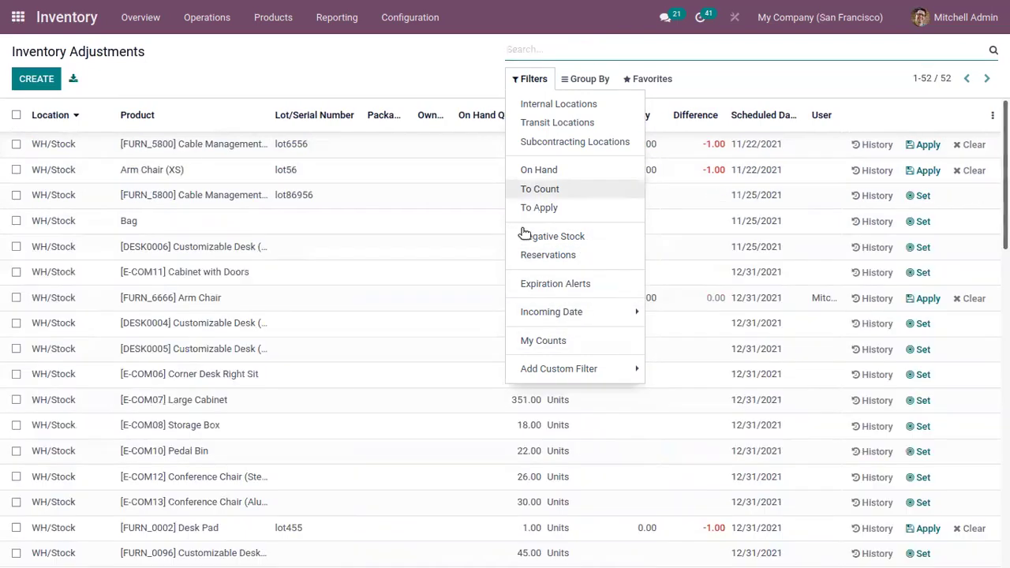
click(544, 341)
click(544, 341)
click(584, 79)
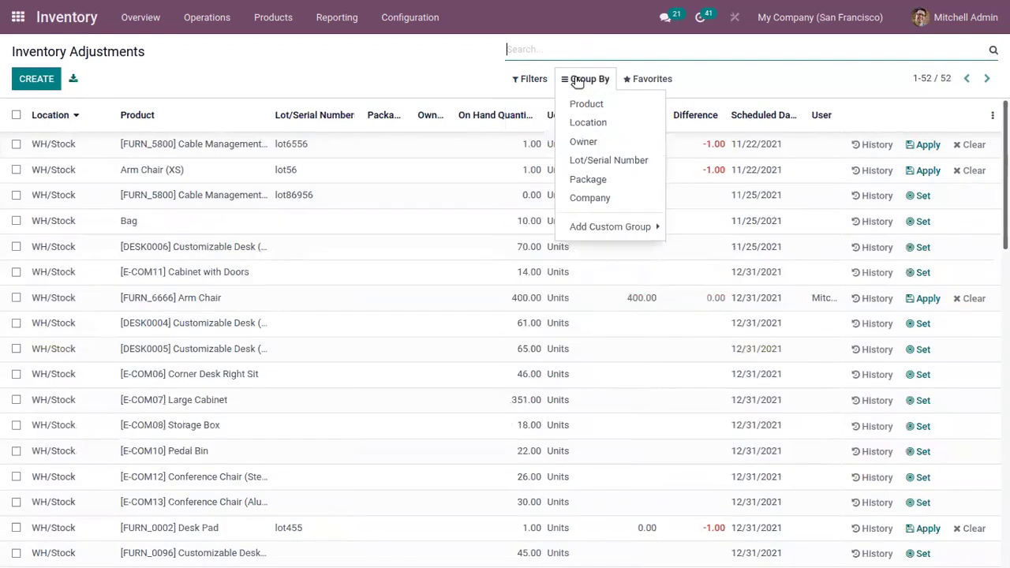
click(576, 82)
click(577, 82)
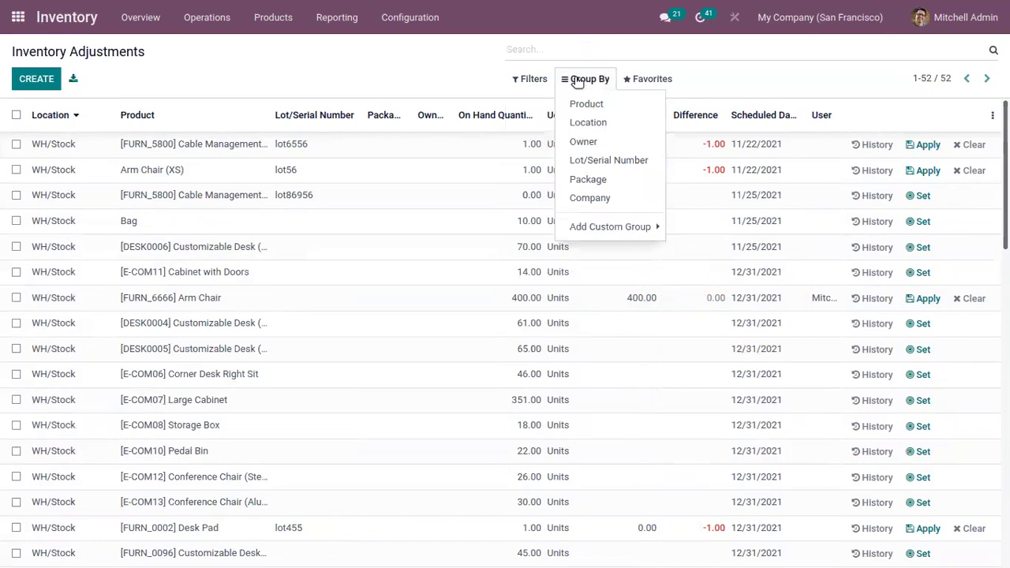
click(589, 103)
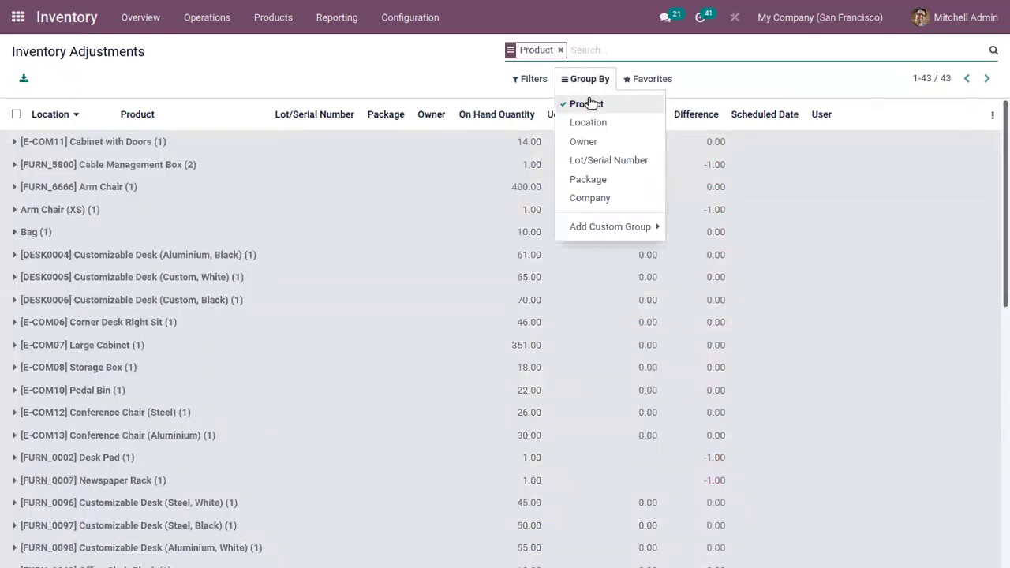
click(15, 167)
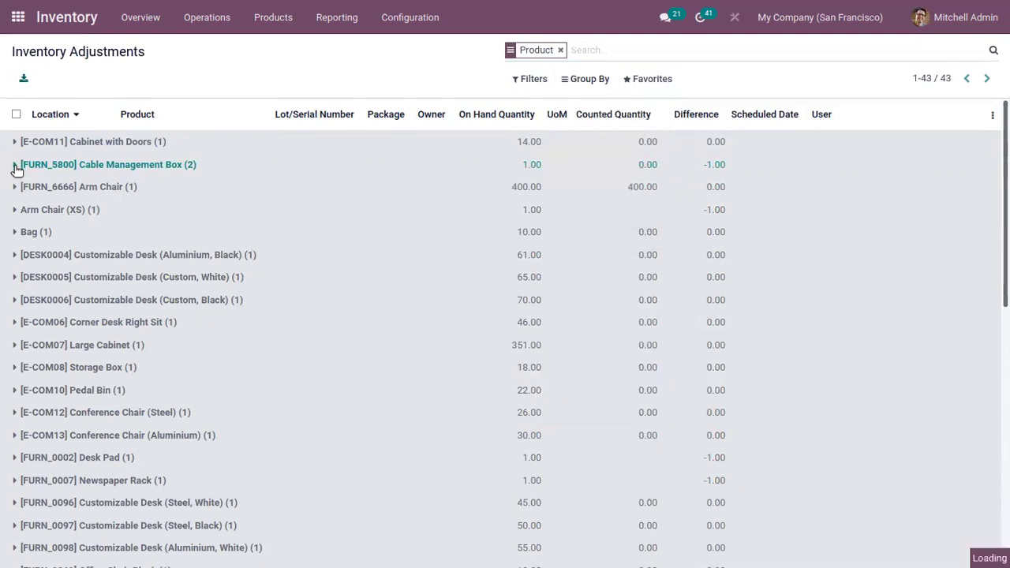
click(14, 165)
click(569, 80)
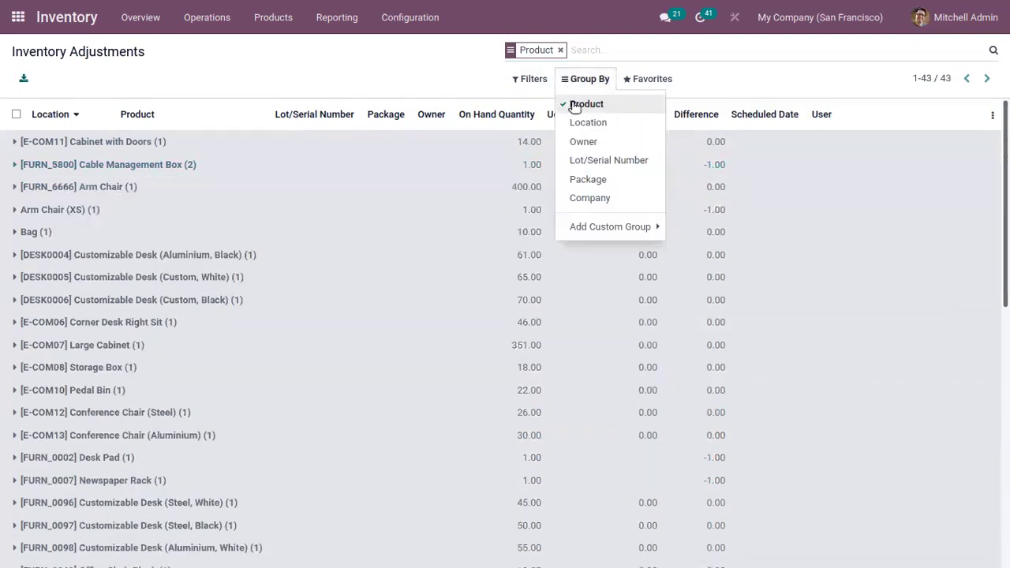
click(580, 104)
click(593, 124)
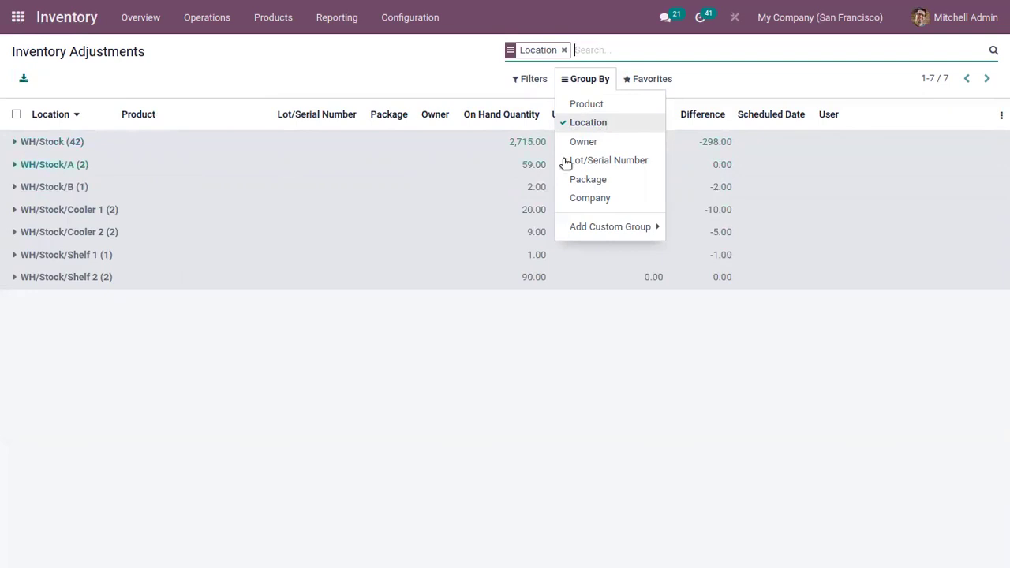
click(584, 125)
click(594, 143)
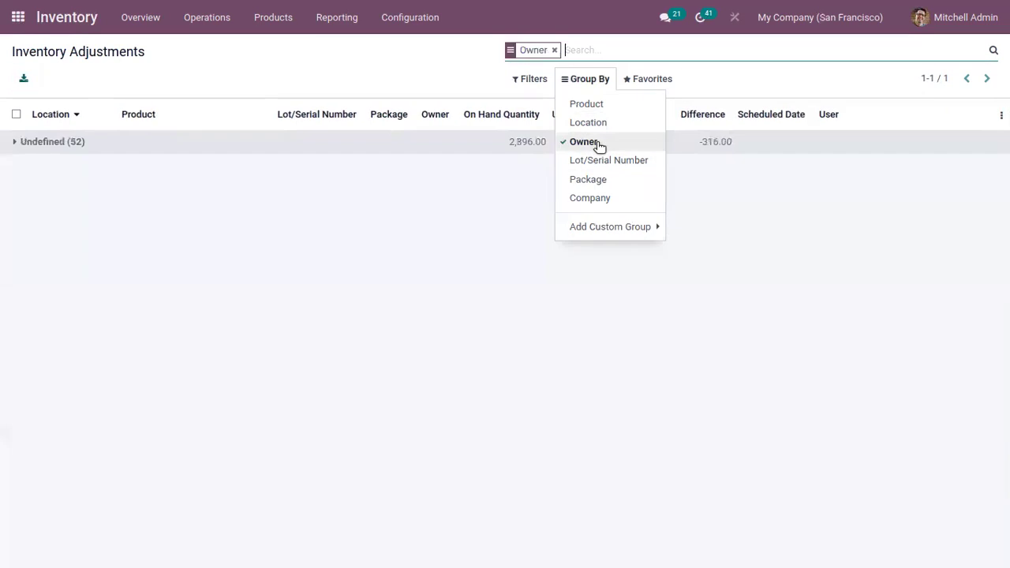
click(599, 142)
click(613, 163)
click(615, 164)
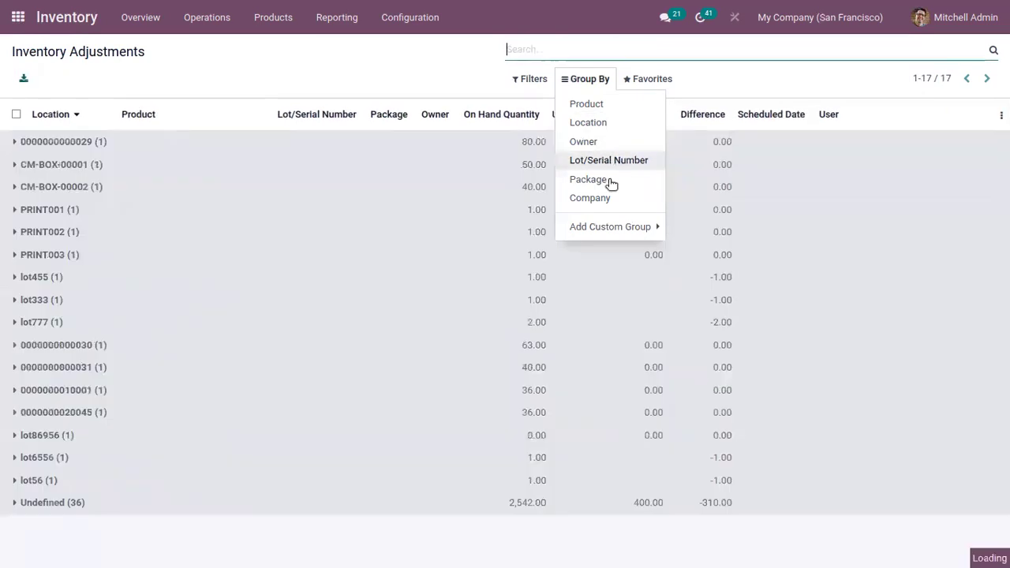
click(605, 184)
click(609, 190)
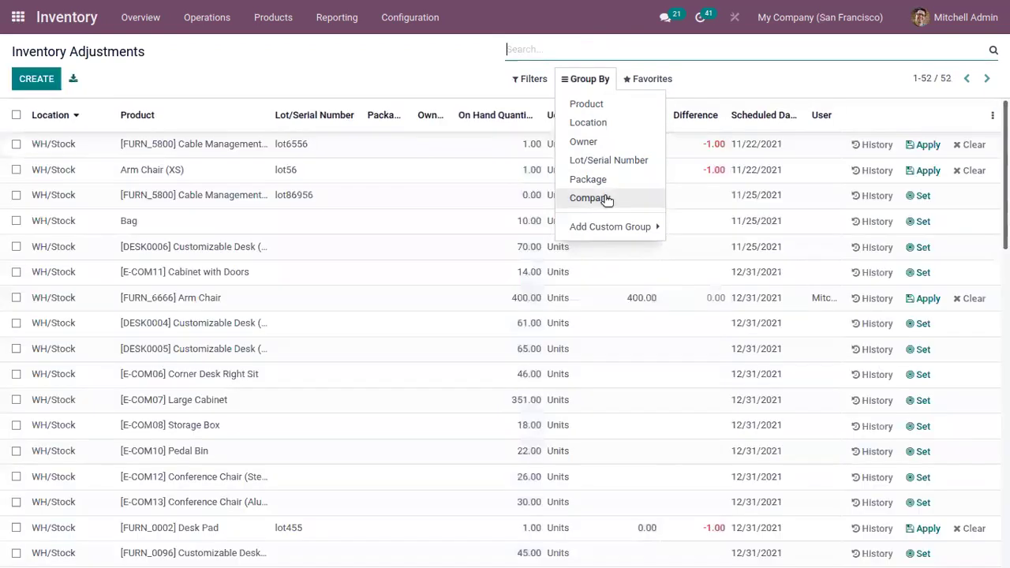
click(611, 227)
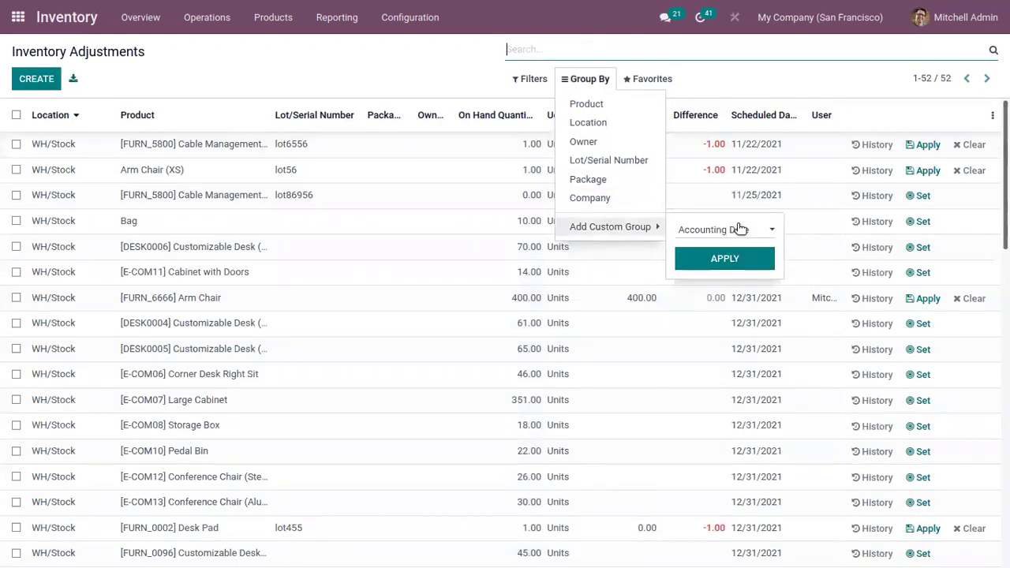
click(459, 62)
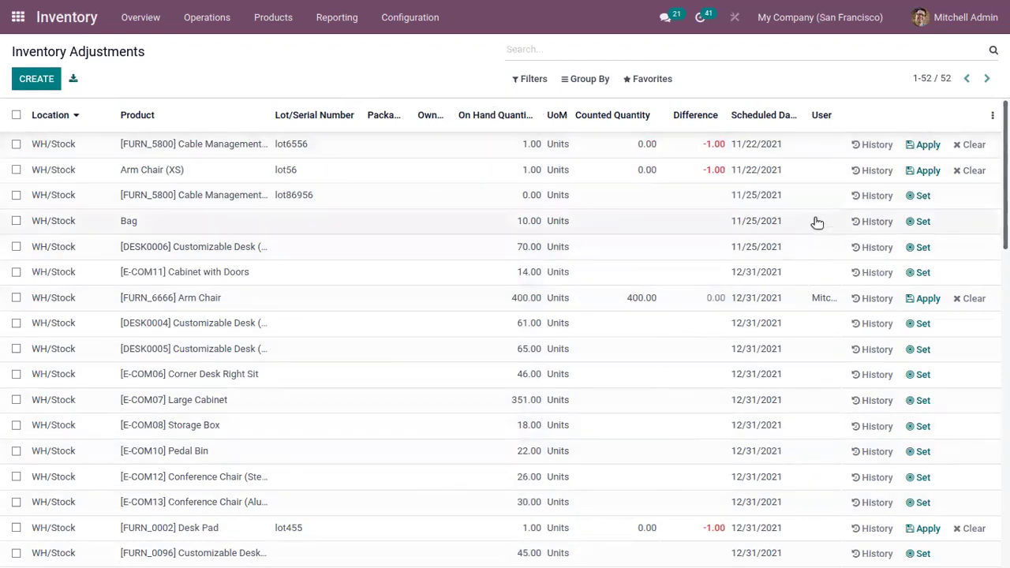
Open the first adjustment line's user field, then leave the line unchanged
click(816, 145)
click(820, 146)
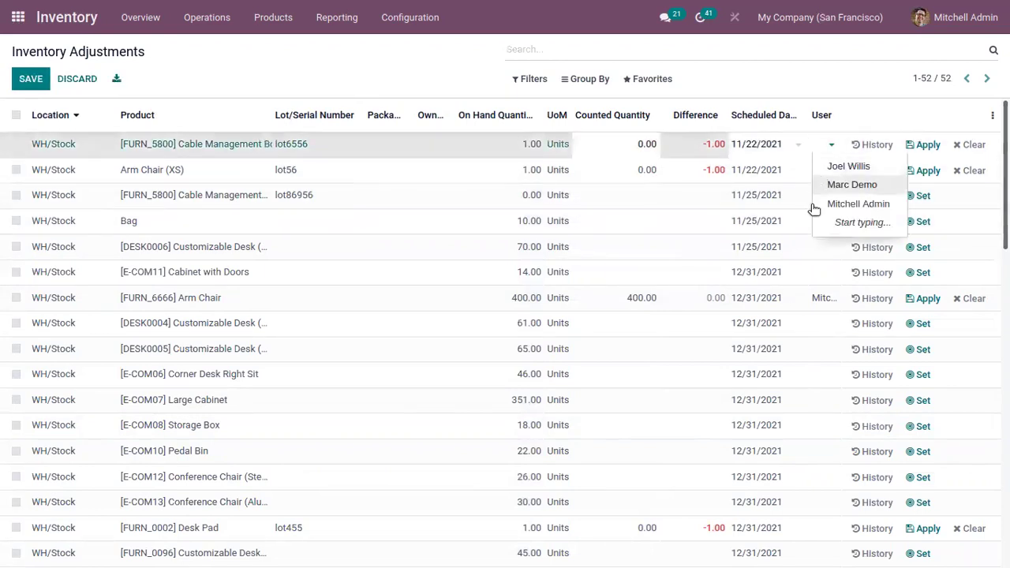
click(297, 63)
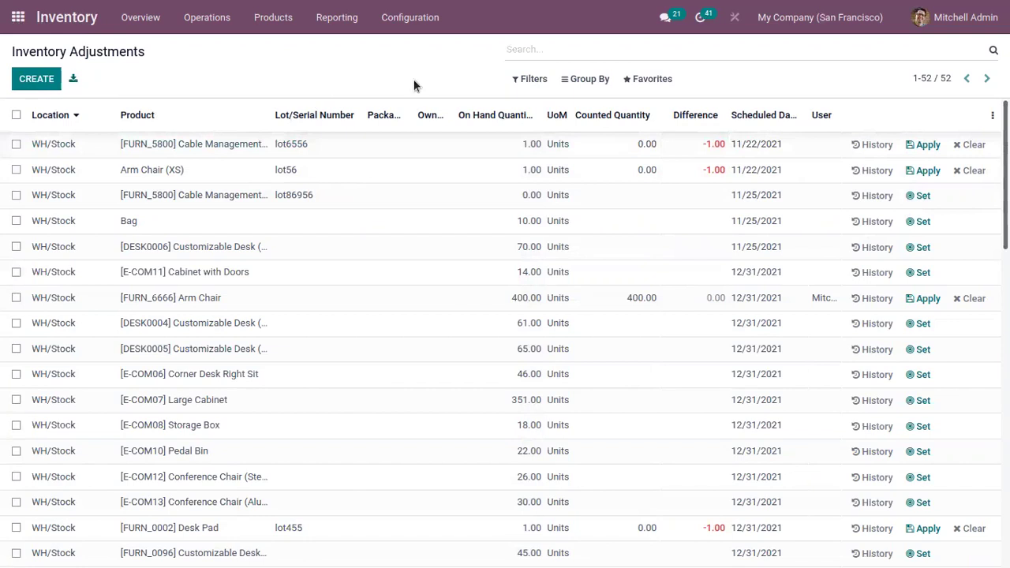
Turn on the optional Product Category column in the adjustments list
click(993, 116)
click(962, 138)
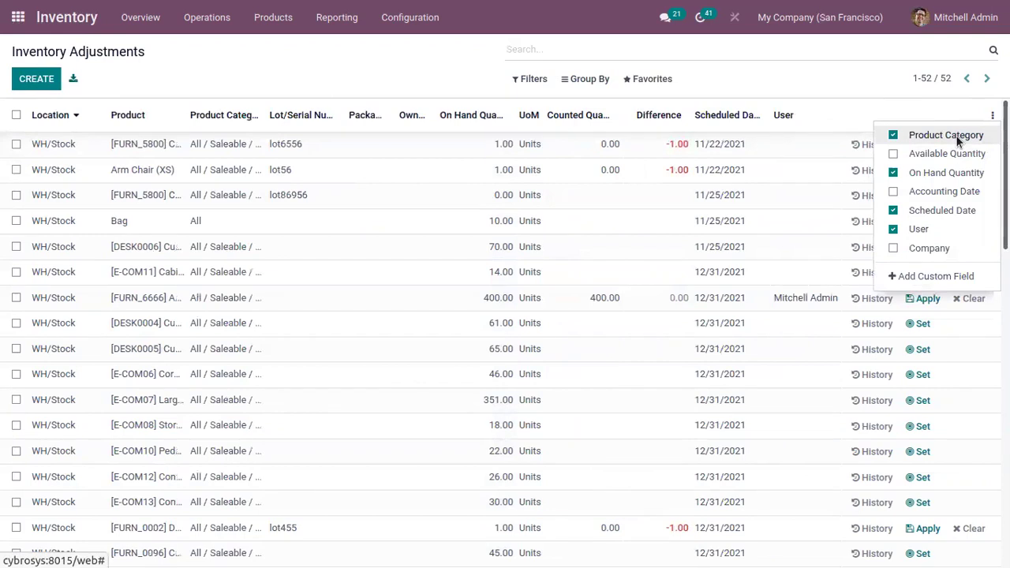
key(Escape)
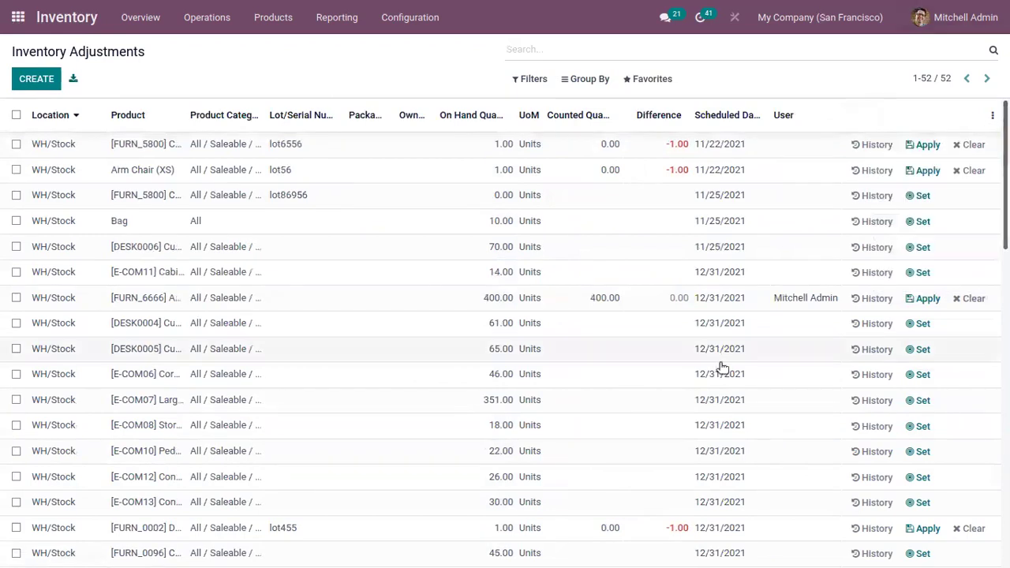
Create and save a new line for Arm Chair (S) with a counted quantity of 20
click(32, 79)
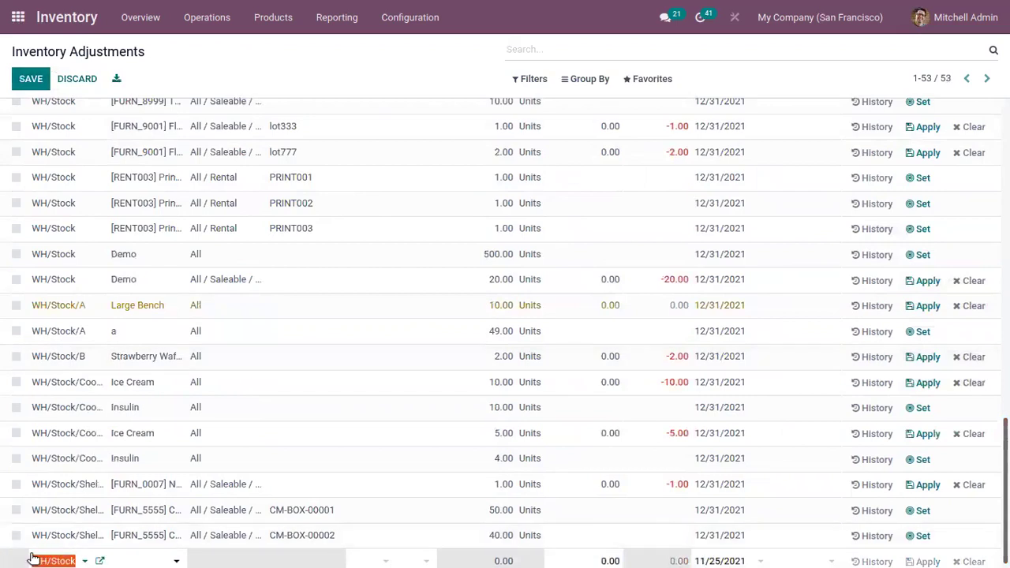
click(146, 559)
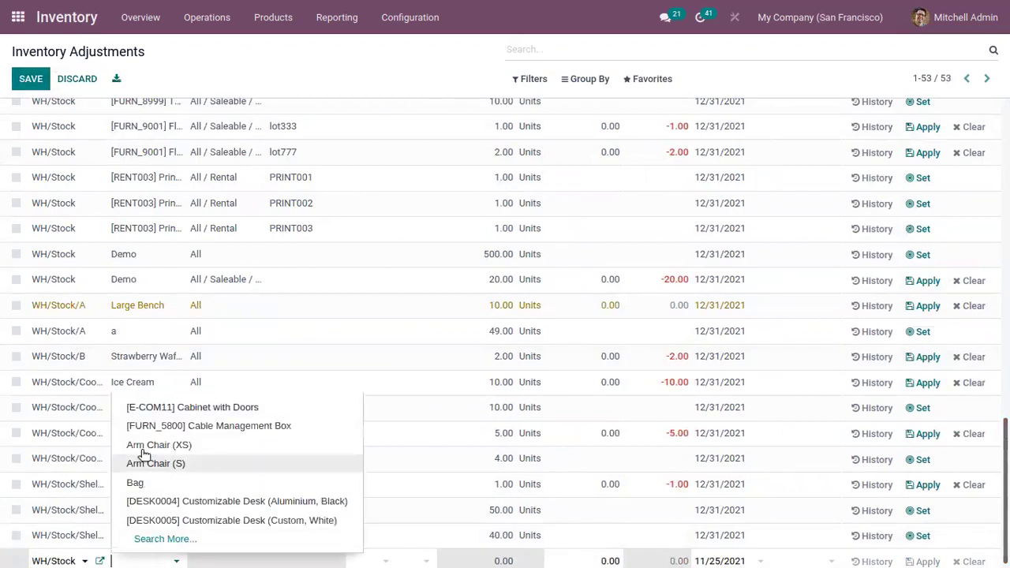
click(183, 465)
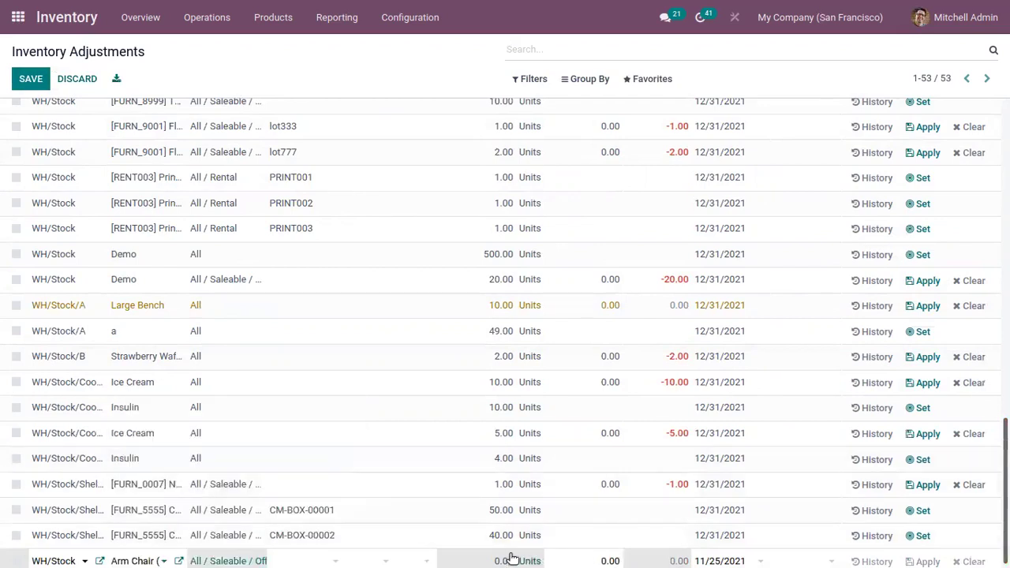
click(608, 559)
text(20)
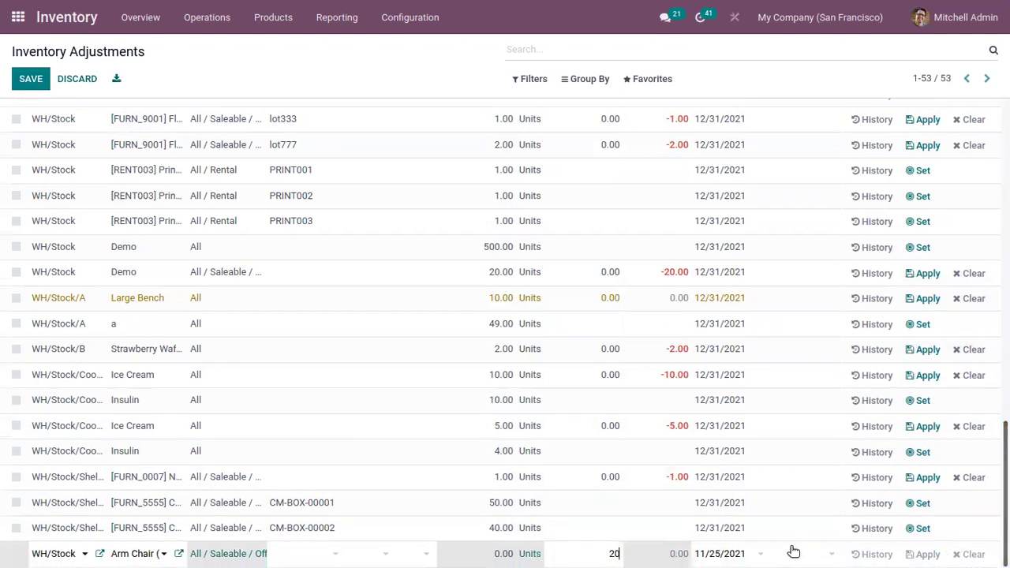
click(30, 79)
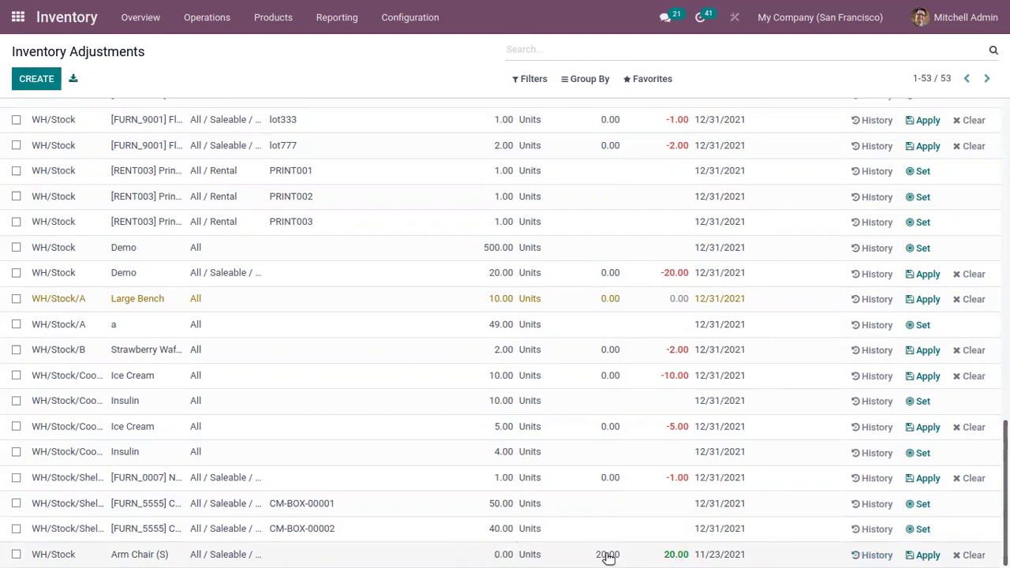
Apply the Arm Chair (S) count of 20 without serial numbers, then select its row for editing
click(928, 556)
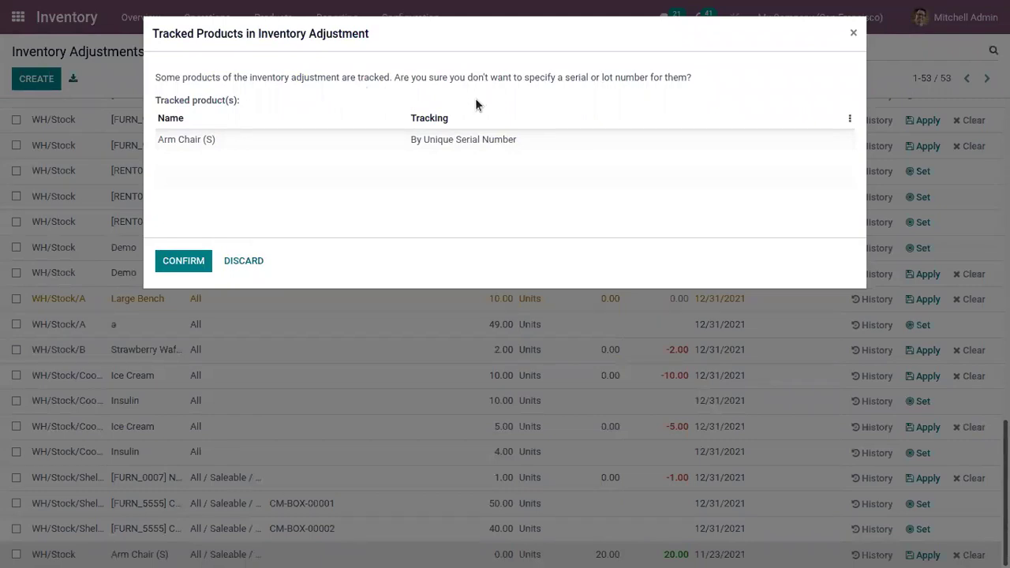
click(174, 261)
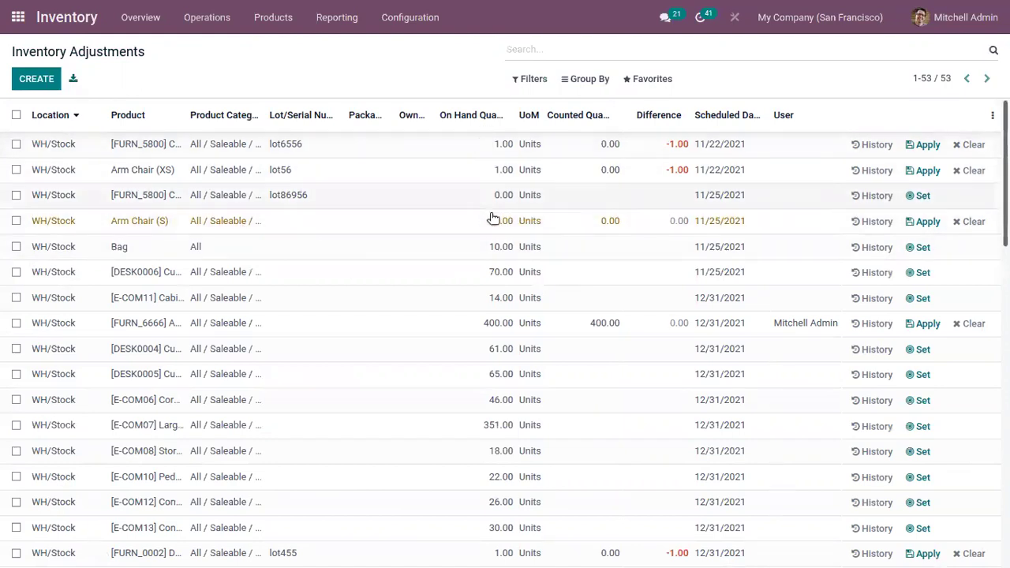
click(173, 223)
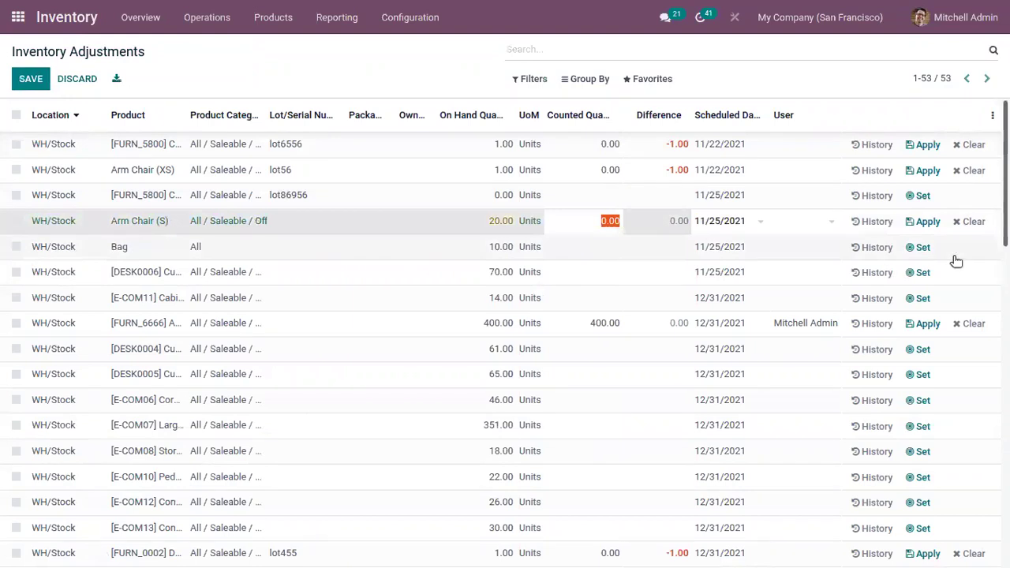
click(874, 222)
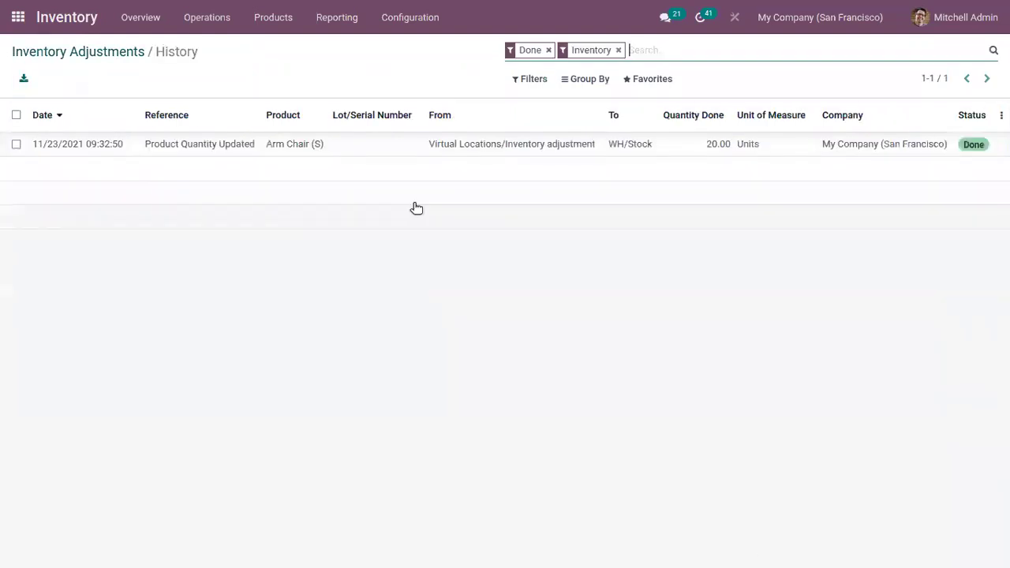
click(399, 152)
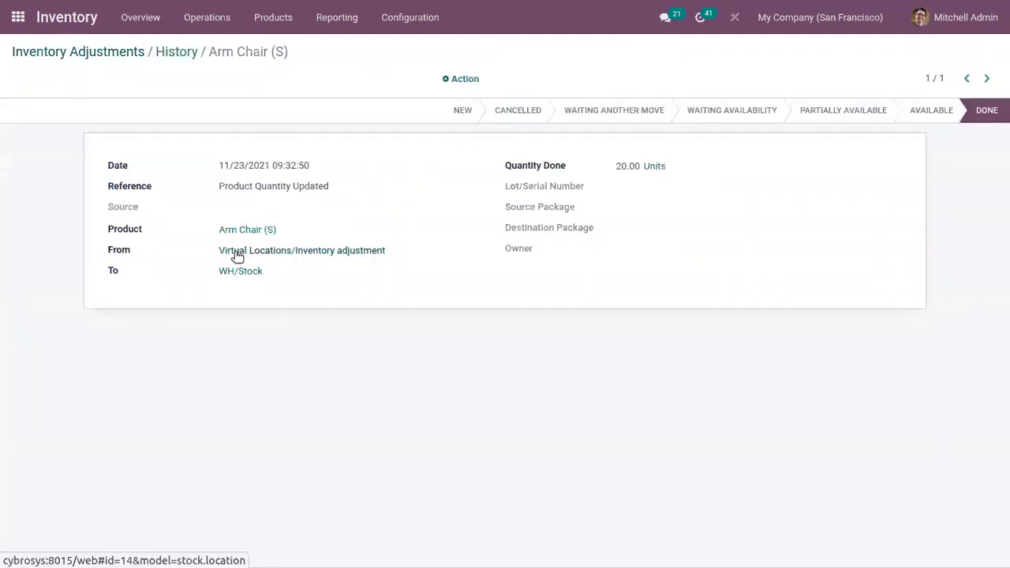
click(249, 228)
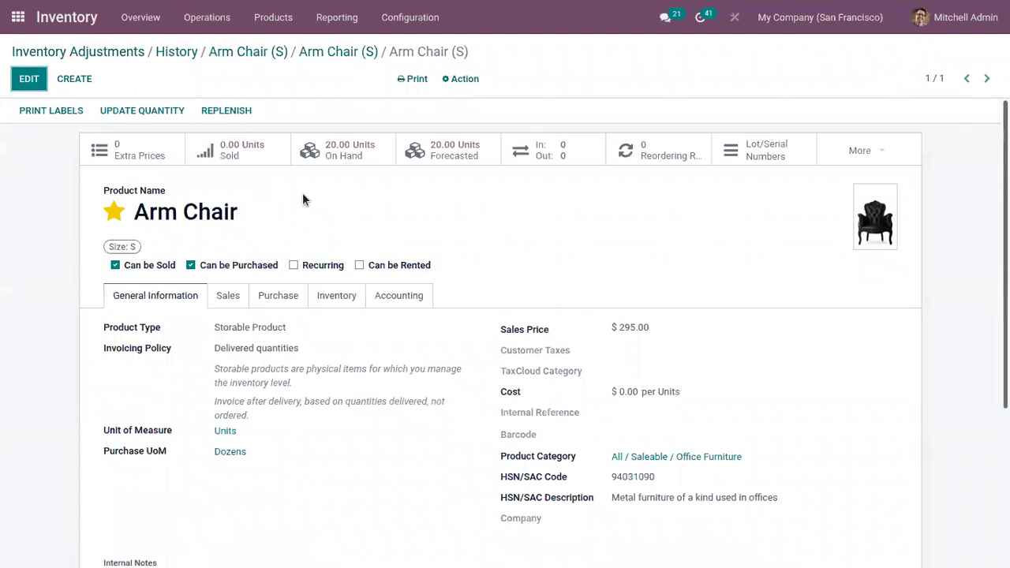
click(378, 149)
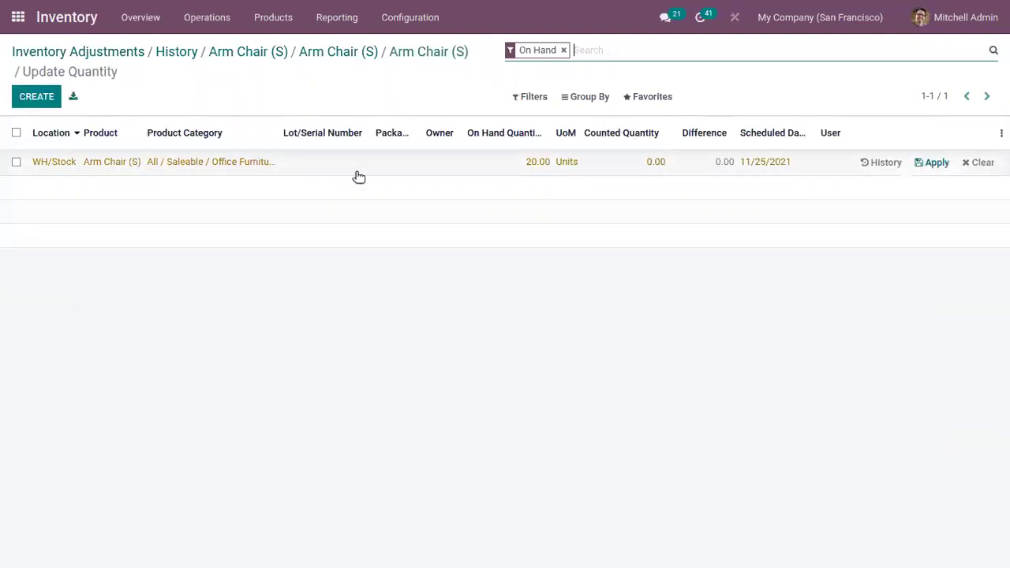
click(932, 163)
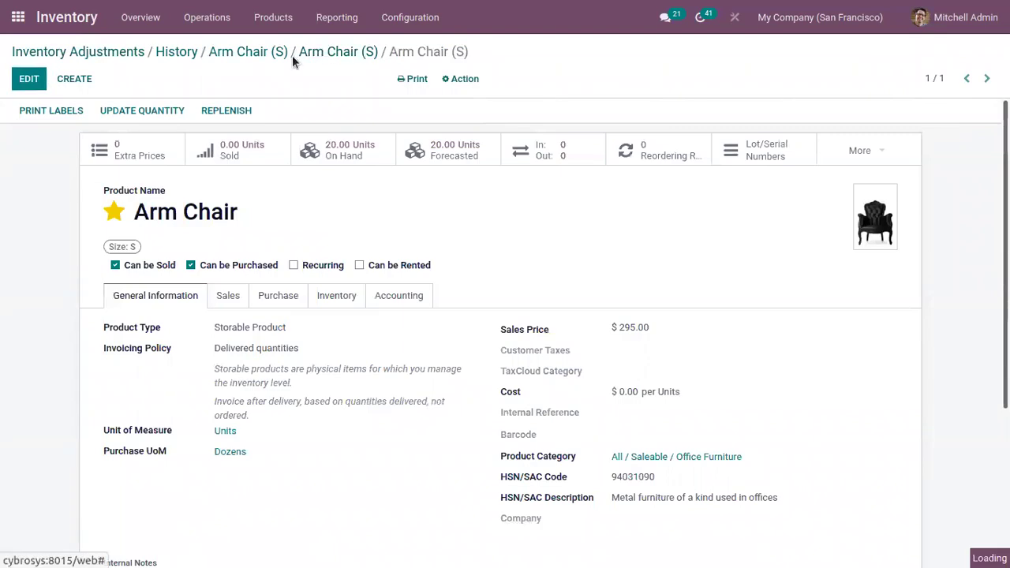
click(212, 52)
click(176, 51)
click(116, 53)
click(529, 79)
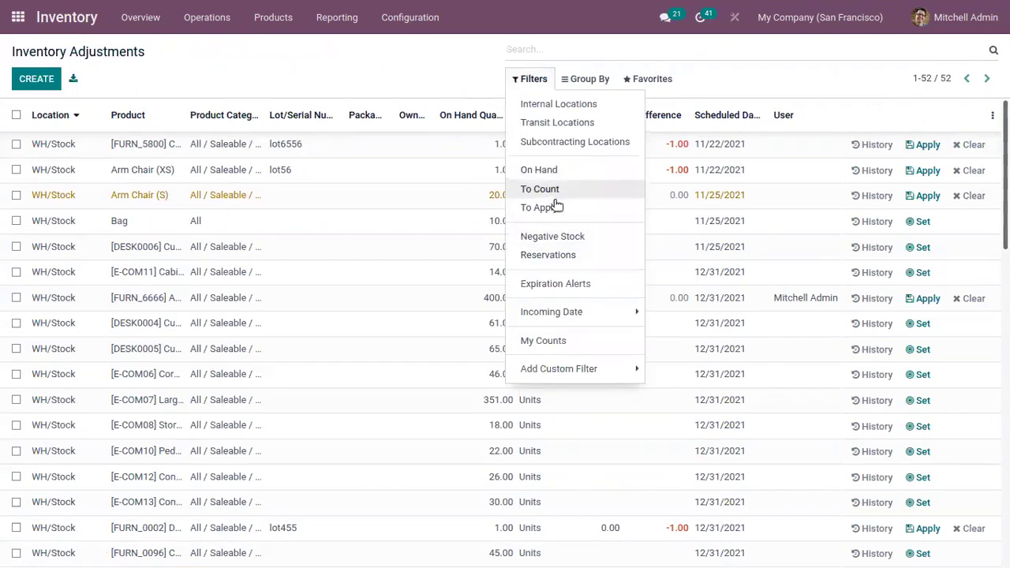
Apply the To Apply filter so only the 14 pending adjustment lines remain
click(540, 208)
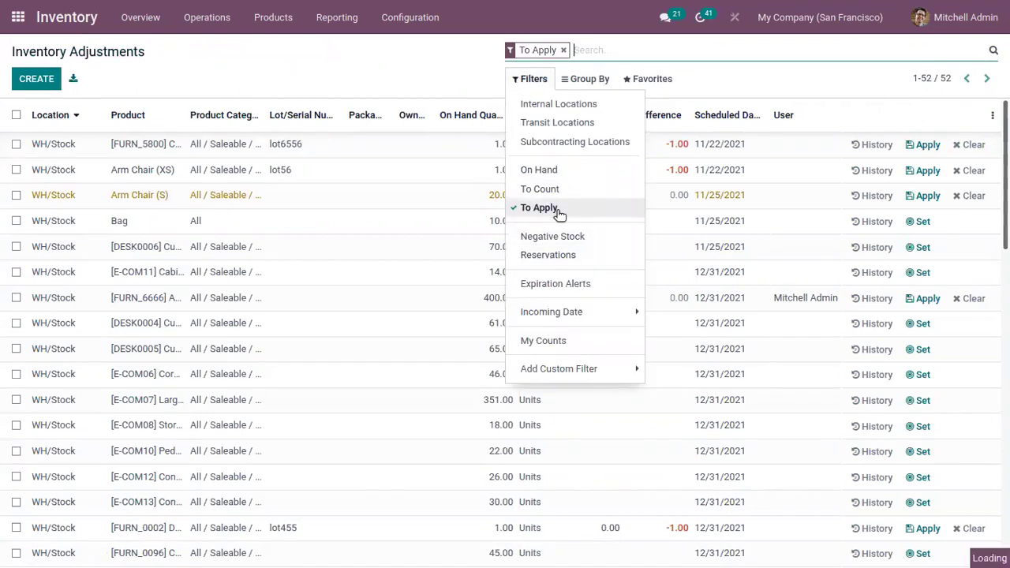
click(470, 62)
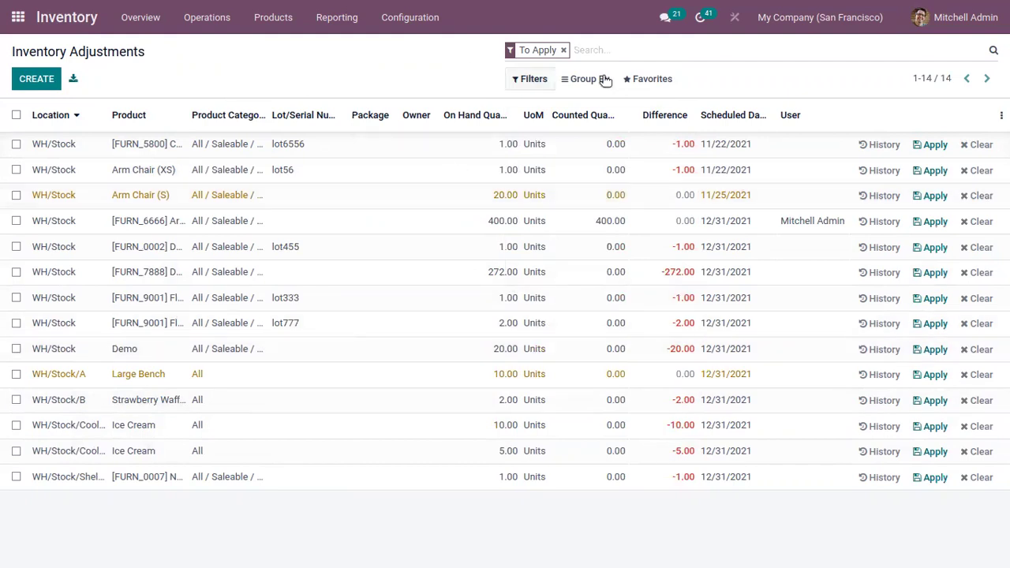
click(640, 80)
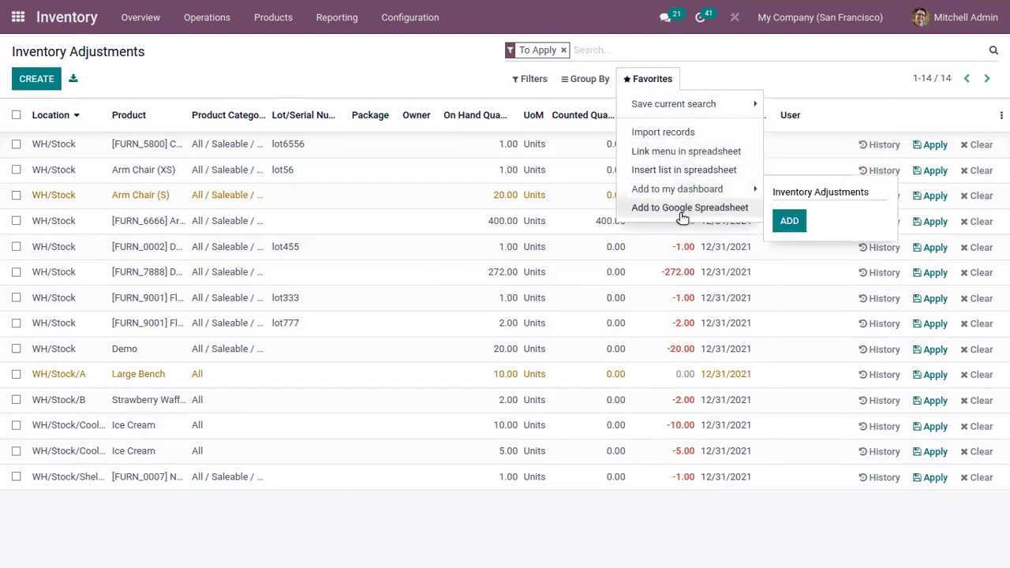
Save the search as favorite 'Inventory Adjustments need to be applied' and toggle it off and on
mouse_move(661, 106)
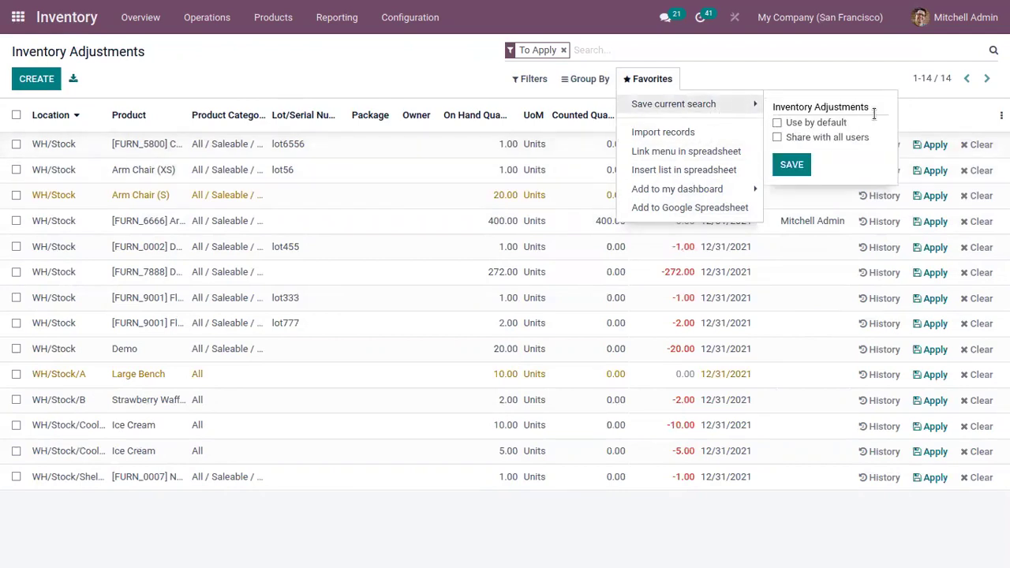
text(need t)
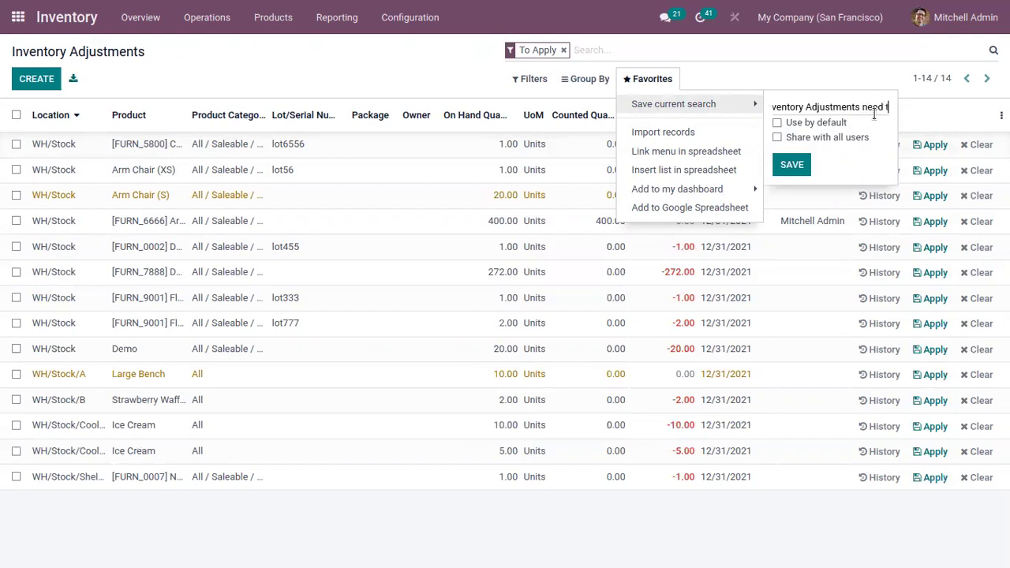
text(o be applied)
click(793, 165)
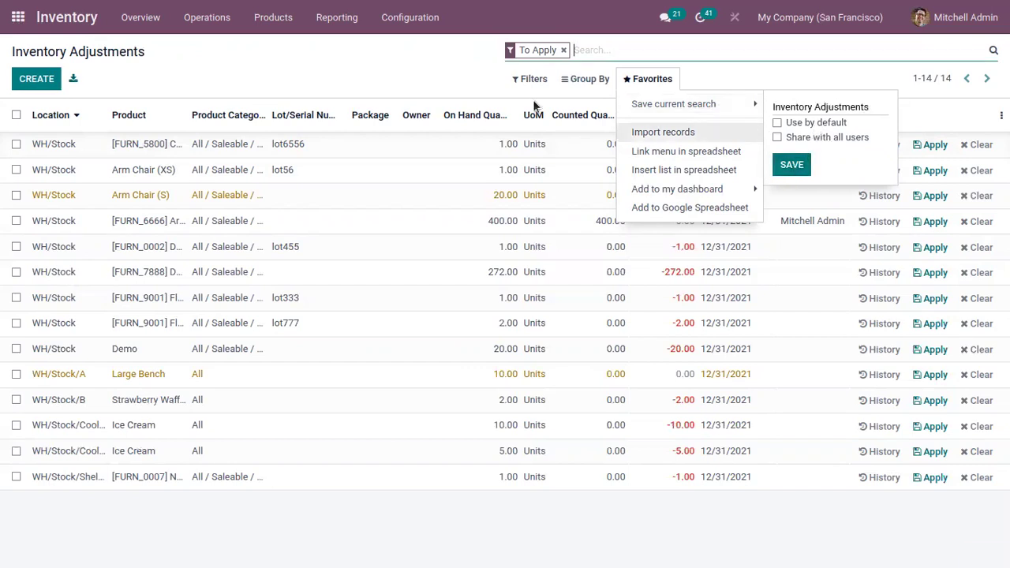
click(586, 79)
click(663, 82)
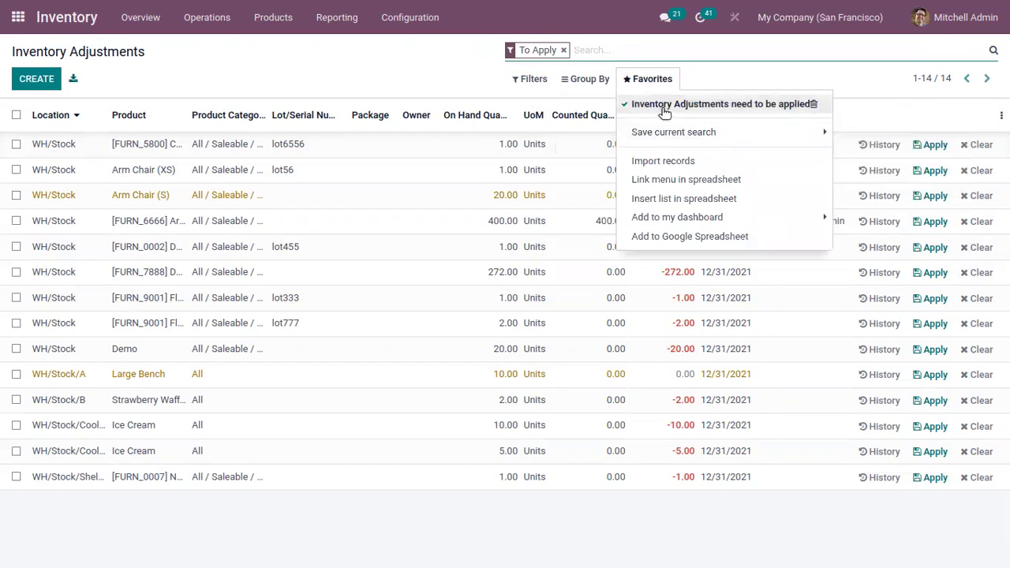
click(664, 111)
click(665, 110)
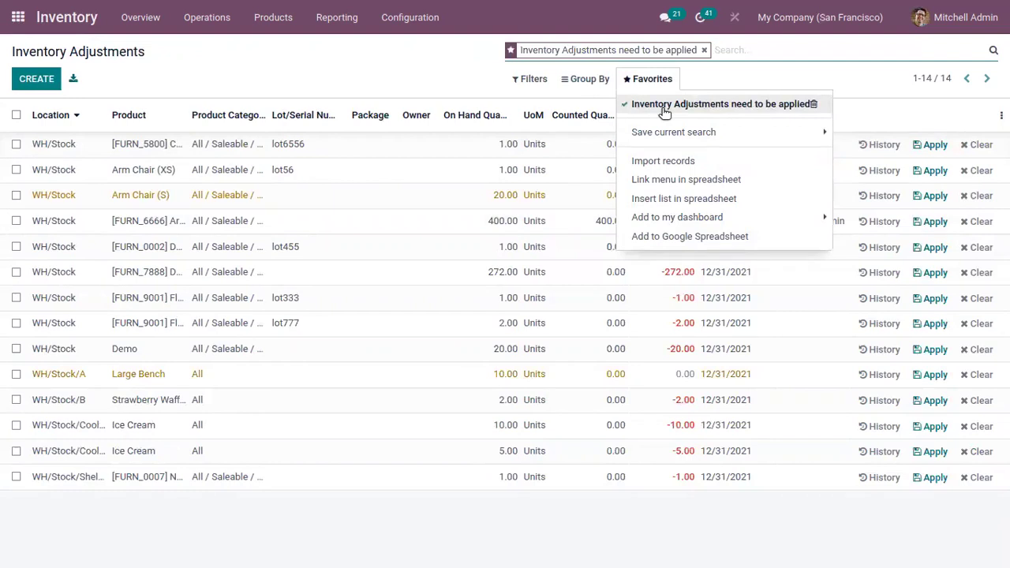
click(665, 110)
click(663, 107)
Remove the checked favorite filter, visit Import records, and return to all 52 adjustment lines
click(663, 103)
click(429, 79)
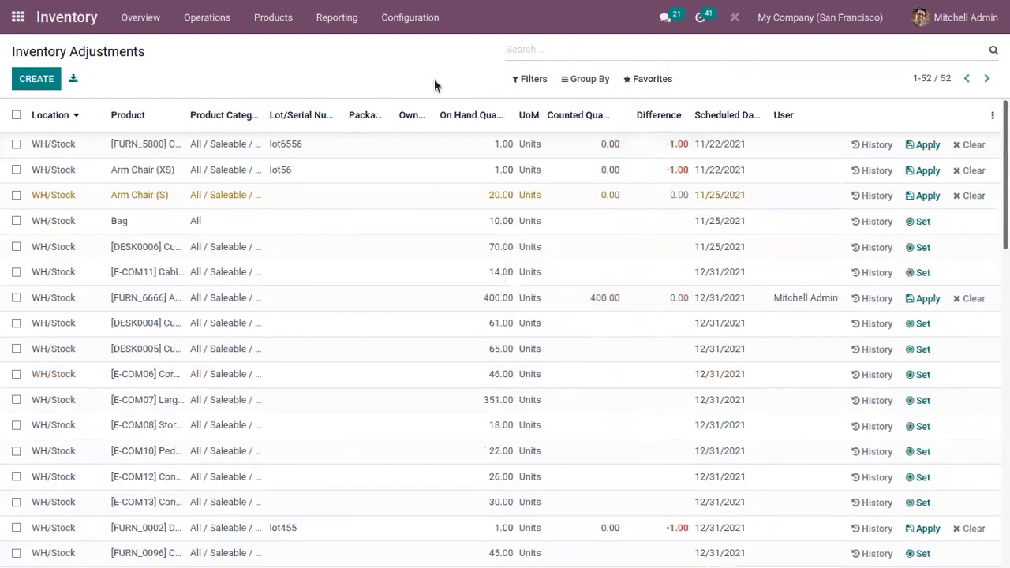
click(647, 79)
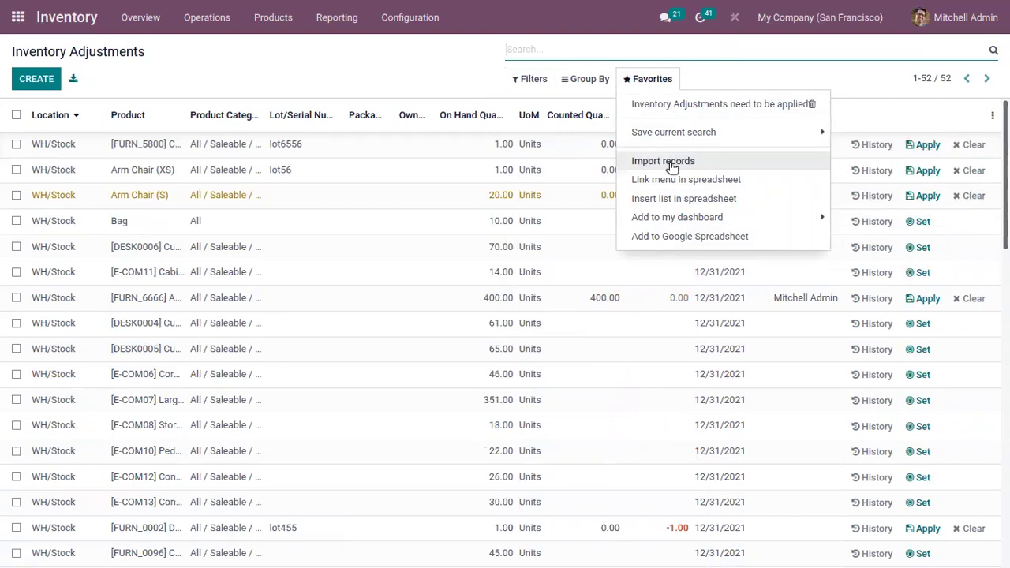
click(670, 162)
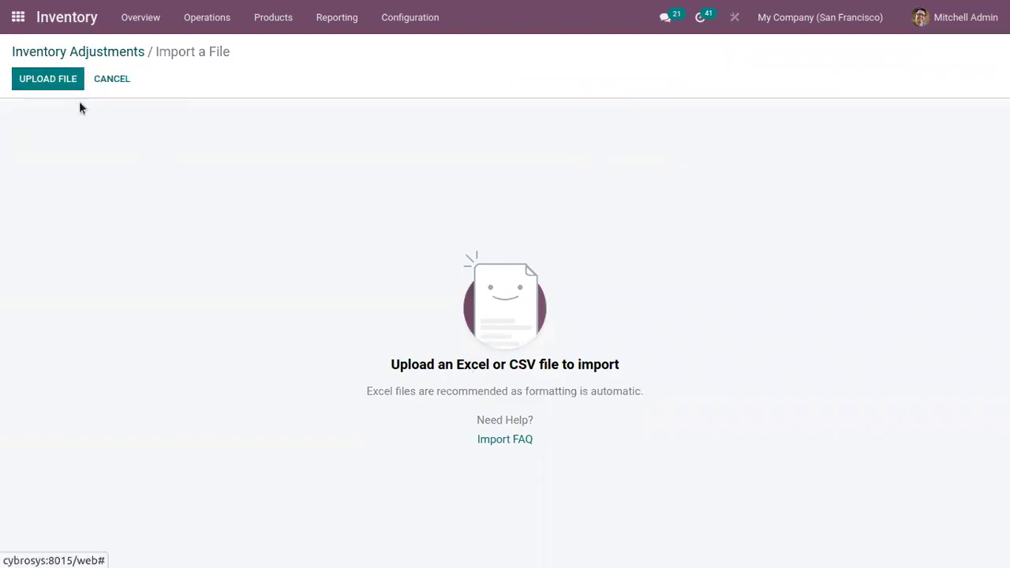
click(95, 54)
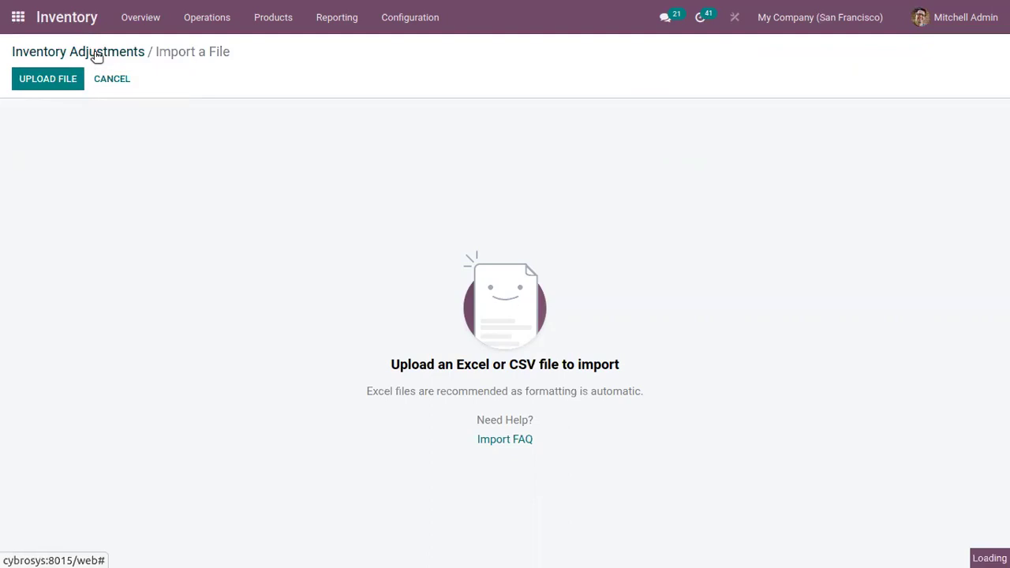
click(377, 67)
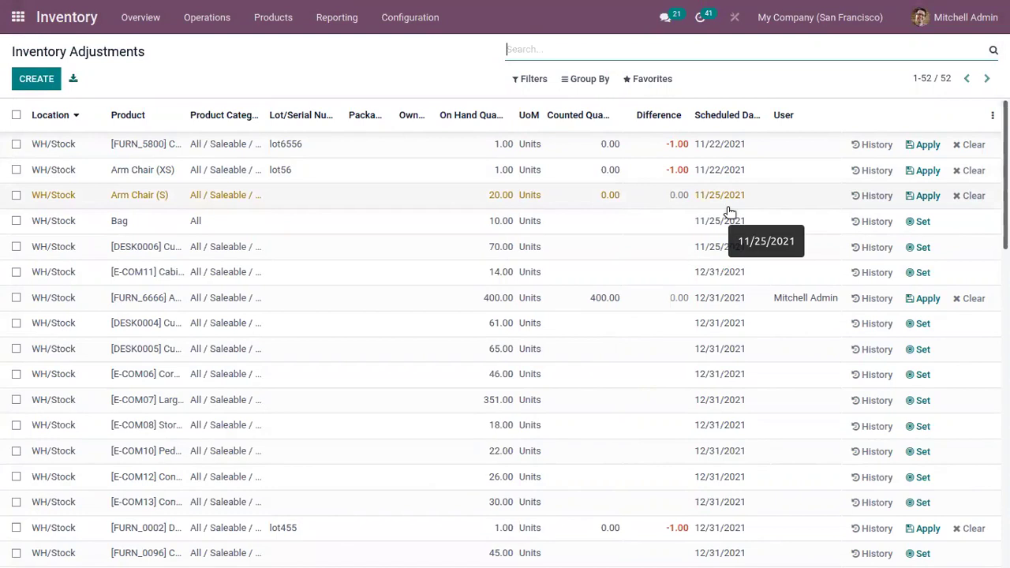
In Inventory Settings, confirm the annual inventory day and month as 31 December and save
click(416, 19)
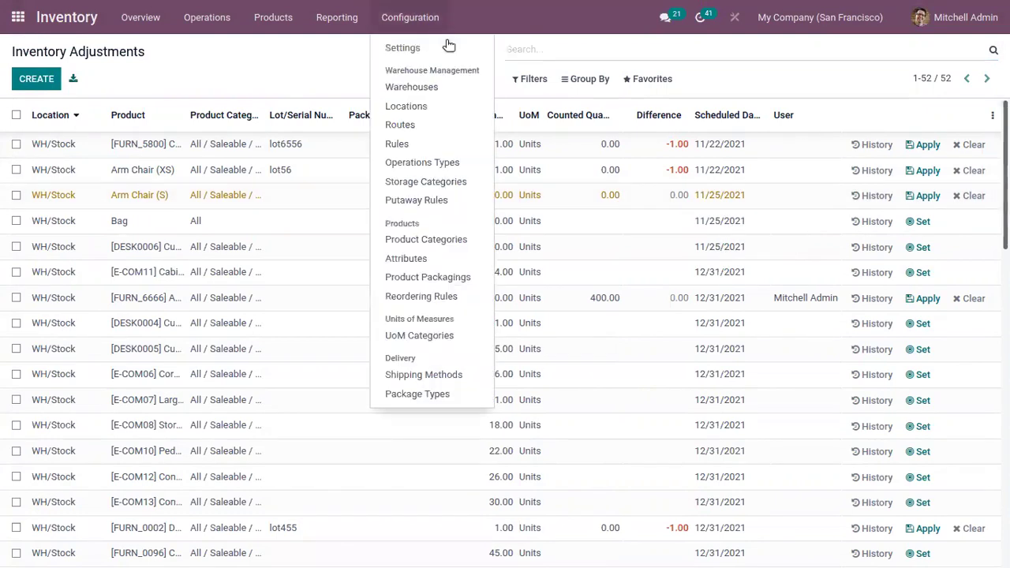
click(446, 46)
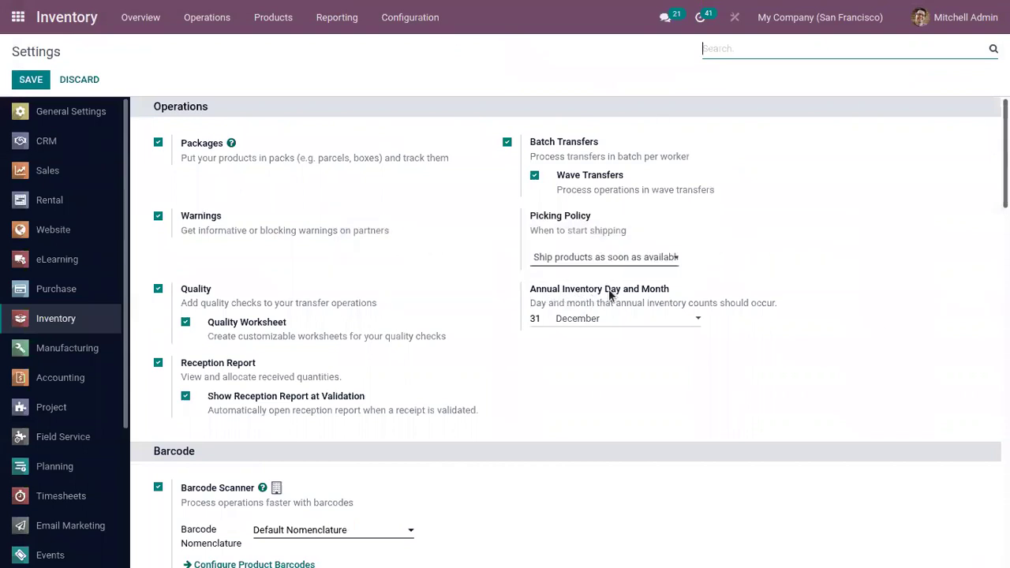
mouse_move(610, 295)
click(546, 317)
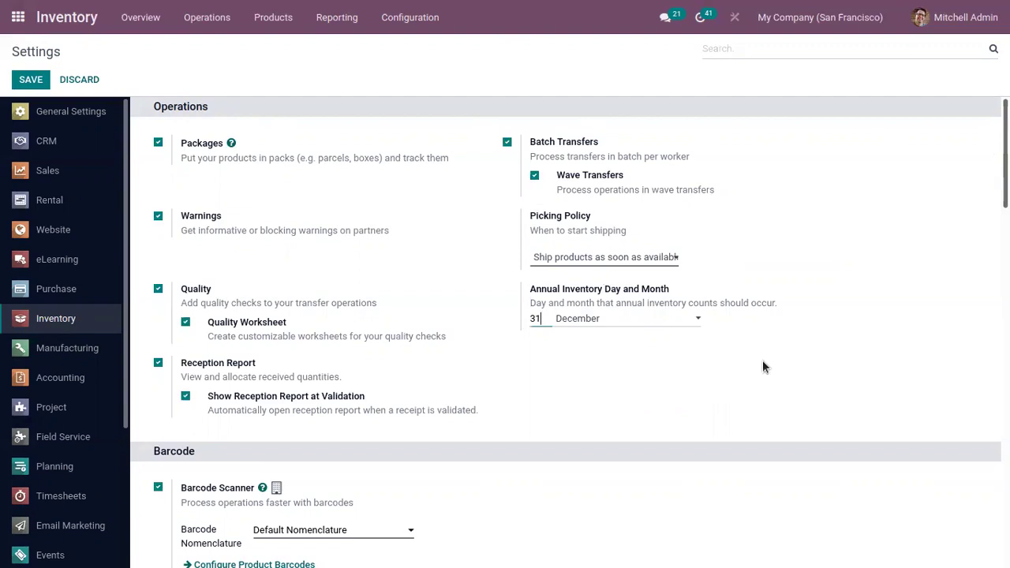
click(584, 319)
click(31, 80)
click(410, 17)
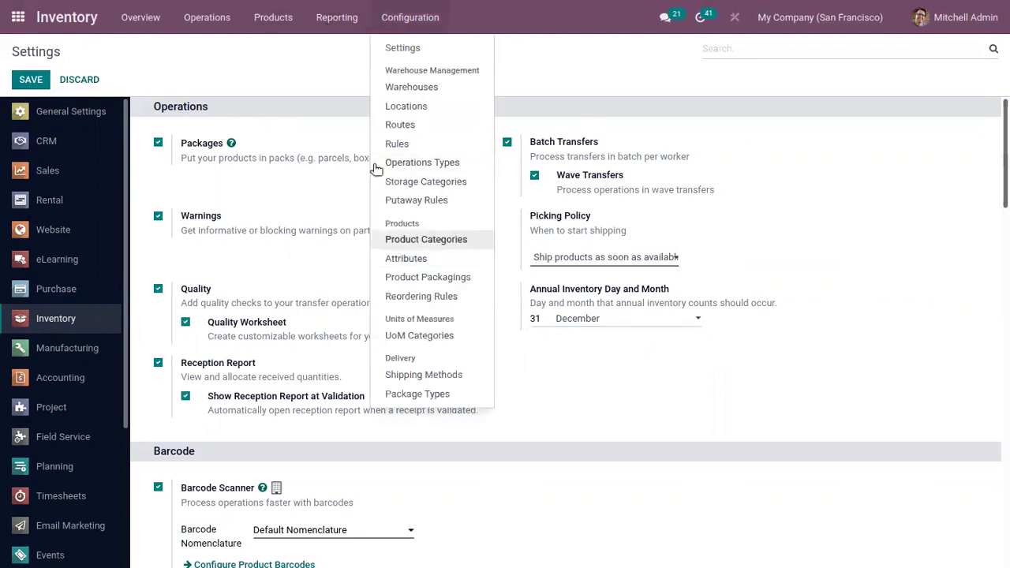
Change the WH/Stock location's Inventory Frequency from 2 to 3 days and save it
click(378, 107)
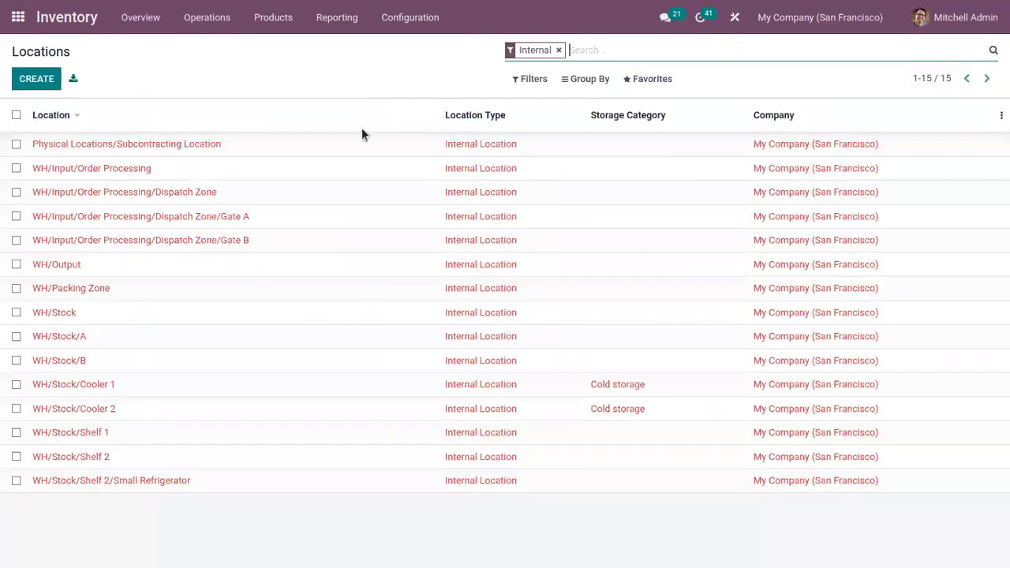
click(76, 316)
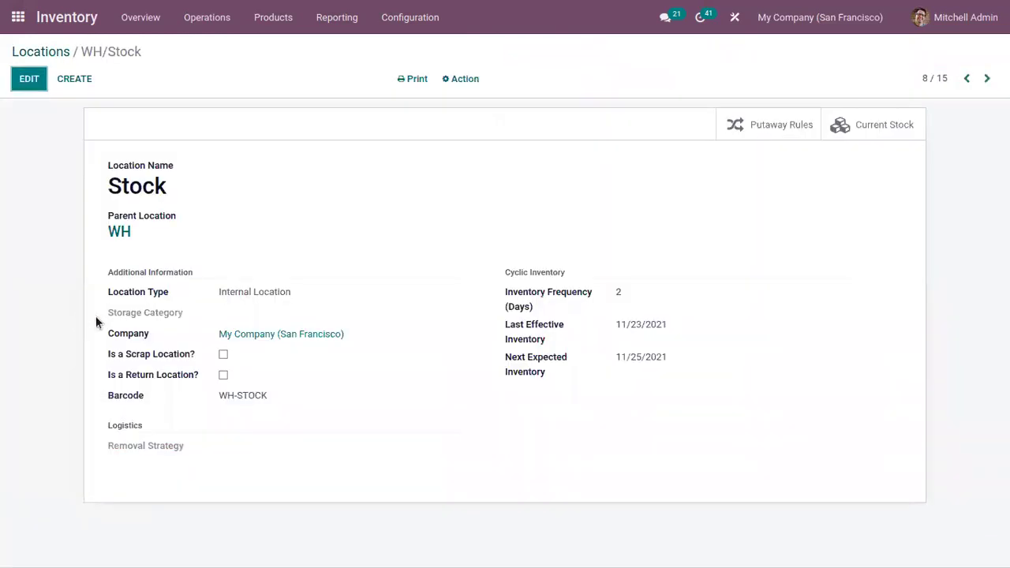
click(30, 79)
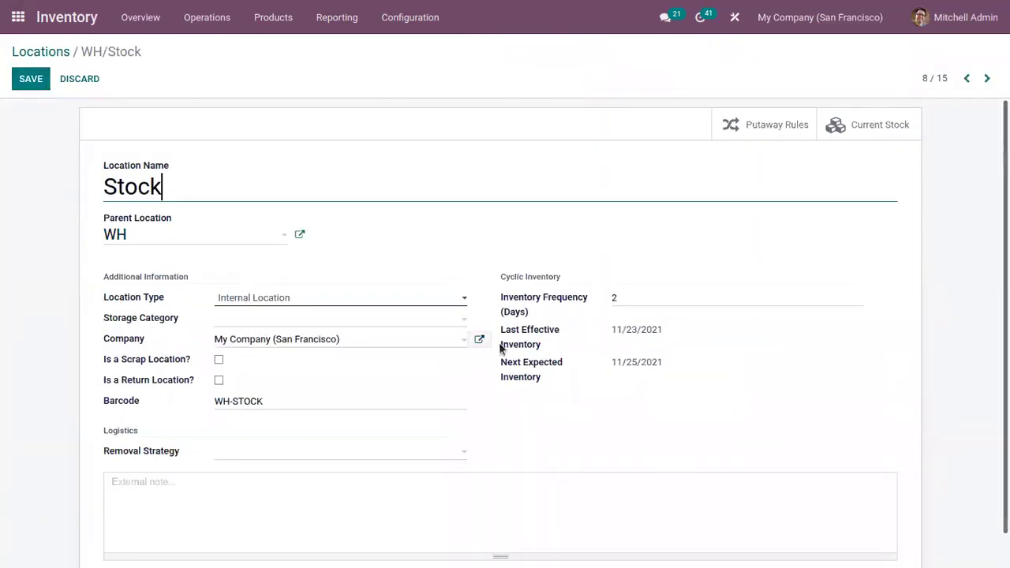
click(488, 269)
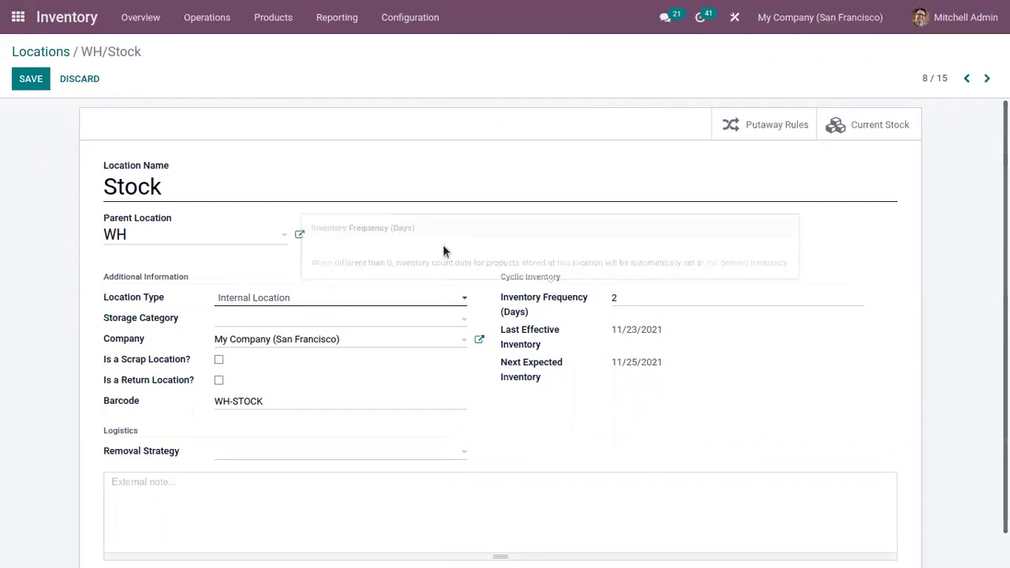
mouse_move(531, 297)
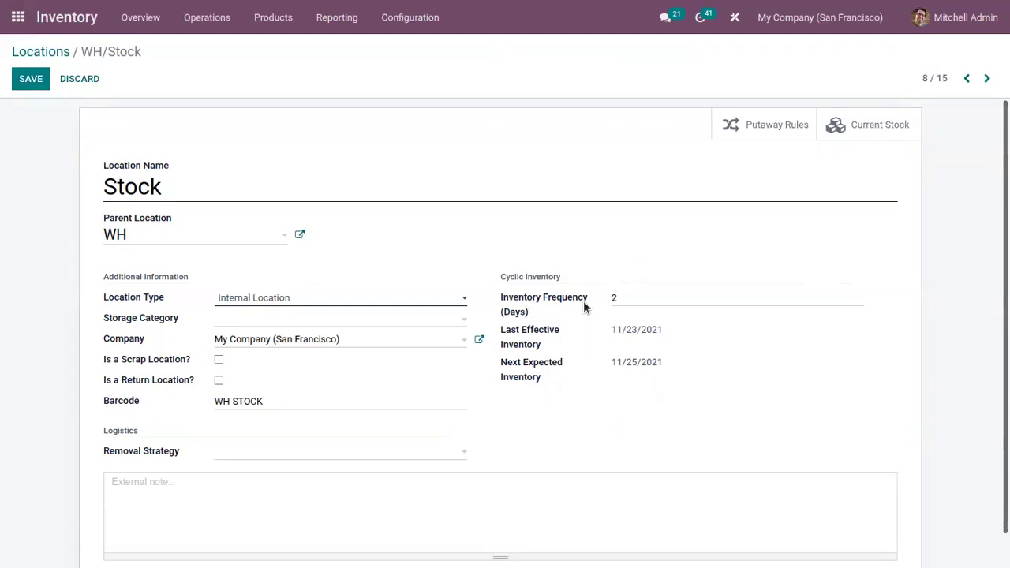
mouse_move(576, 302)
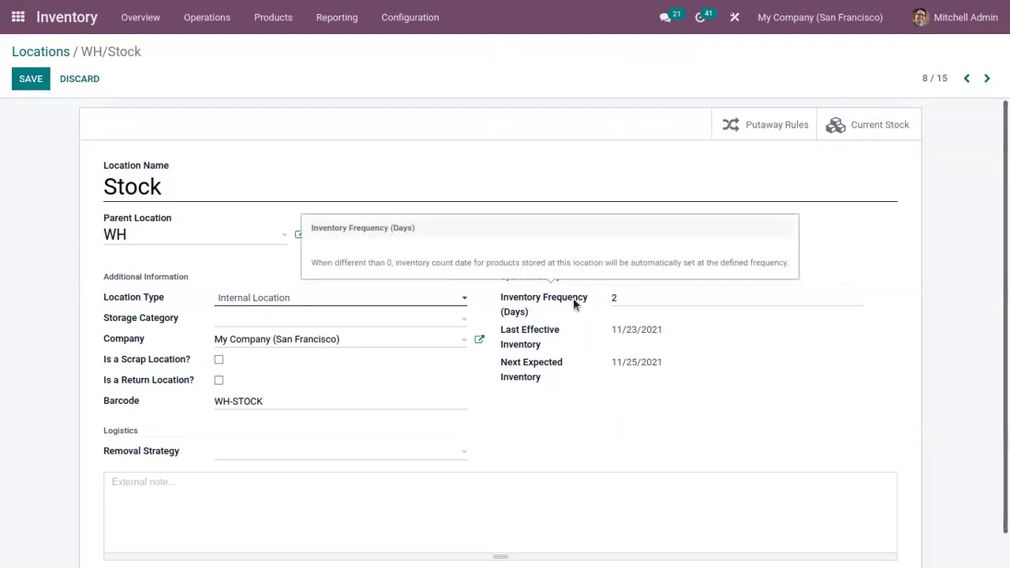
double_click(605, 295)
key(BackSpace)
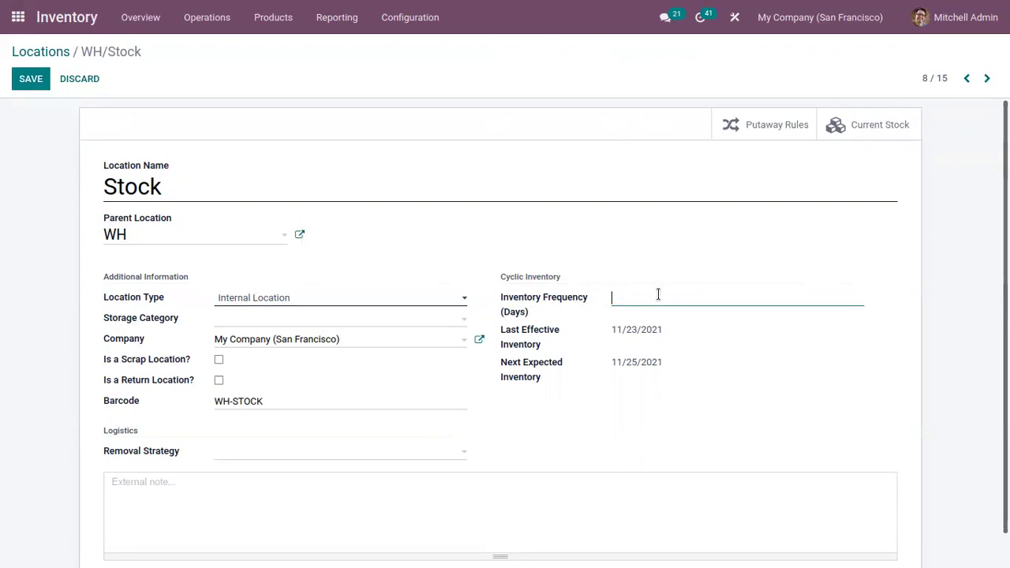
text(3)
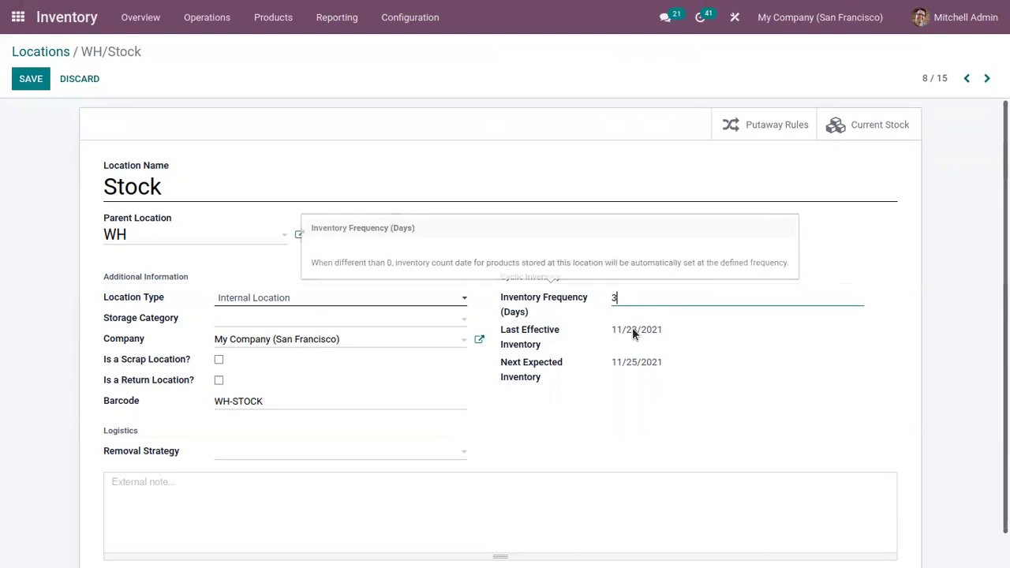
mouse_move(546, 303)
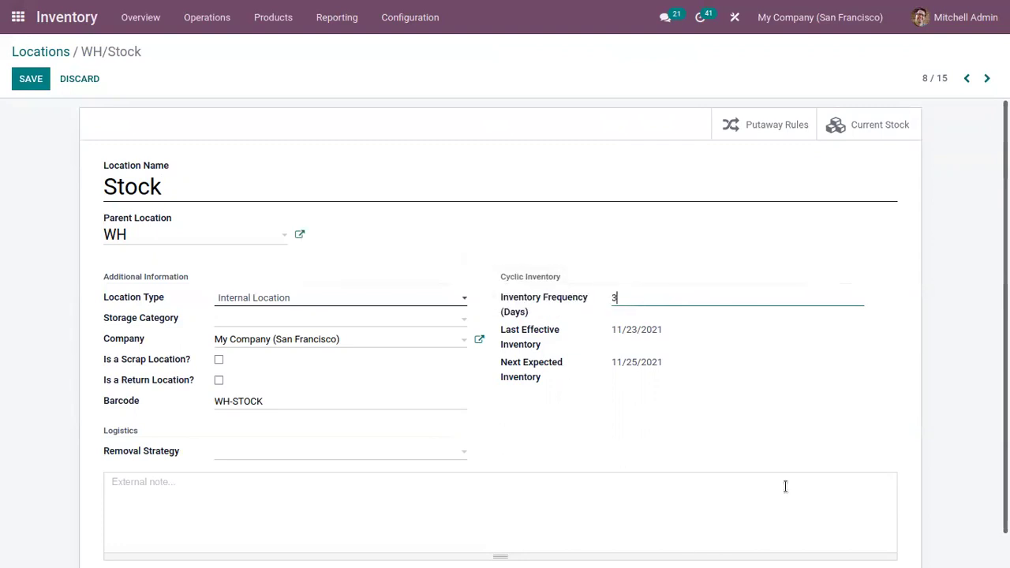
mouse_move(547, 334)
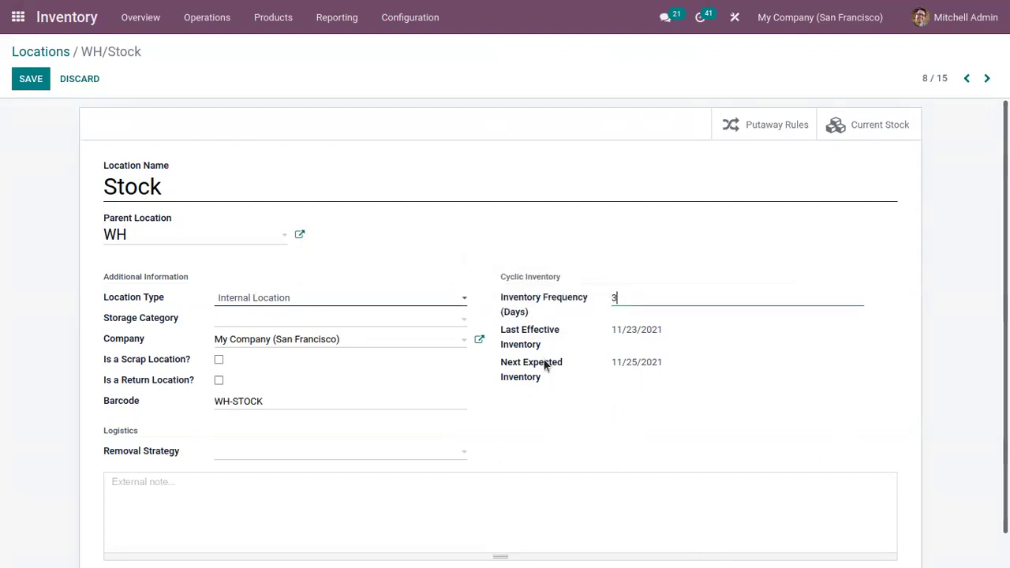
mouse_move(544, 365)
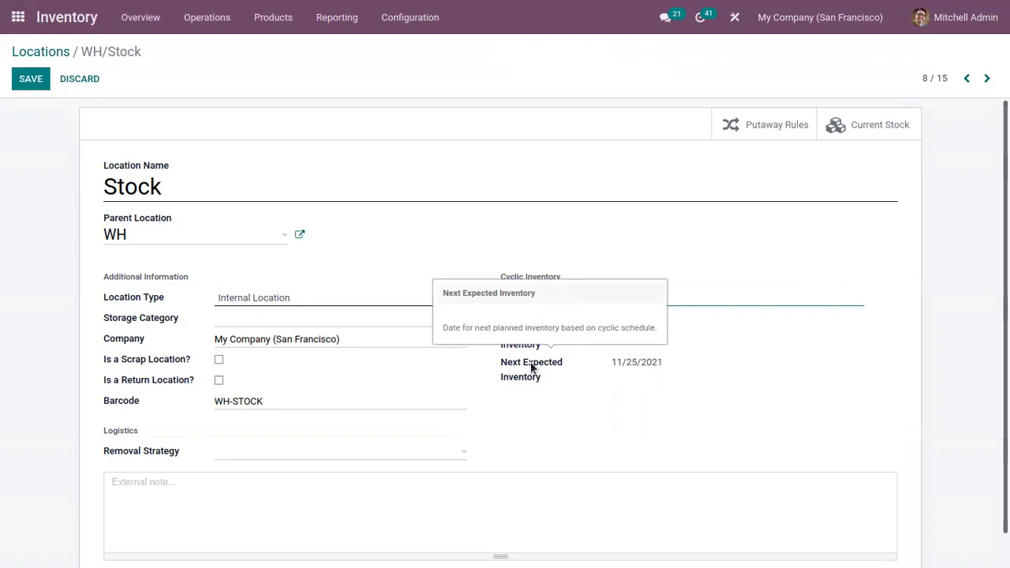
click(34, 81)
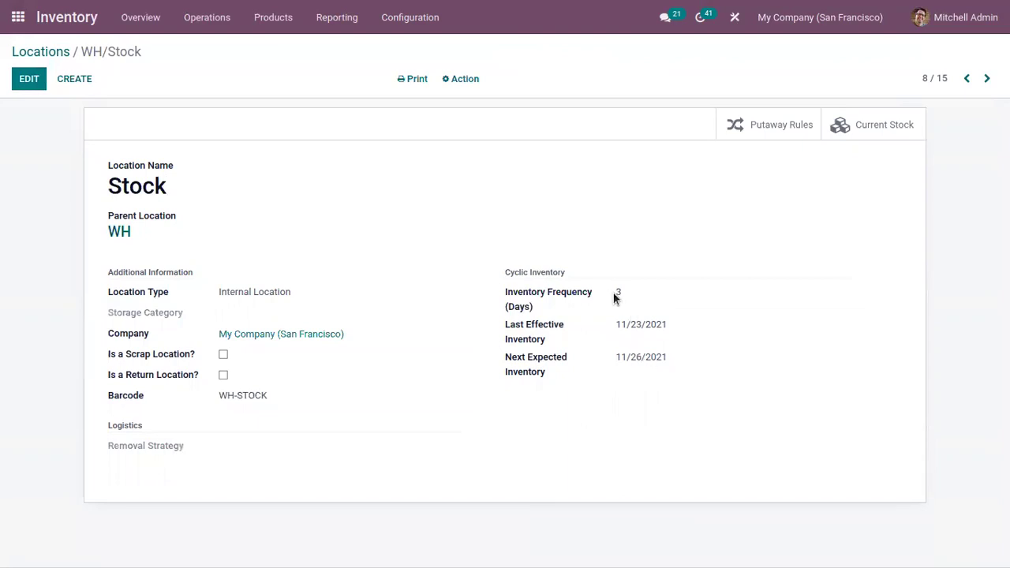
Replace WH/Stock's inventory frequency 3 with 4 days and save, moving next inventory to 11/27/2021
click(36, 78)
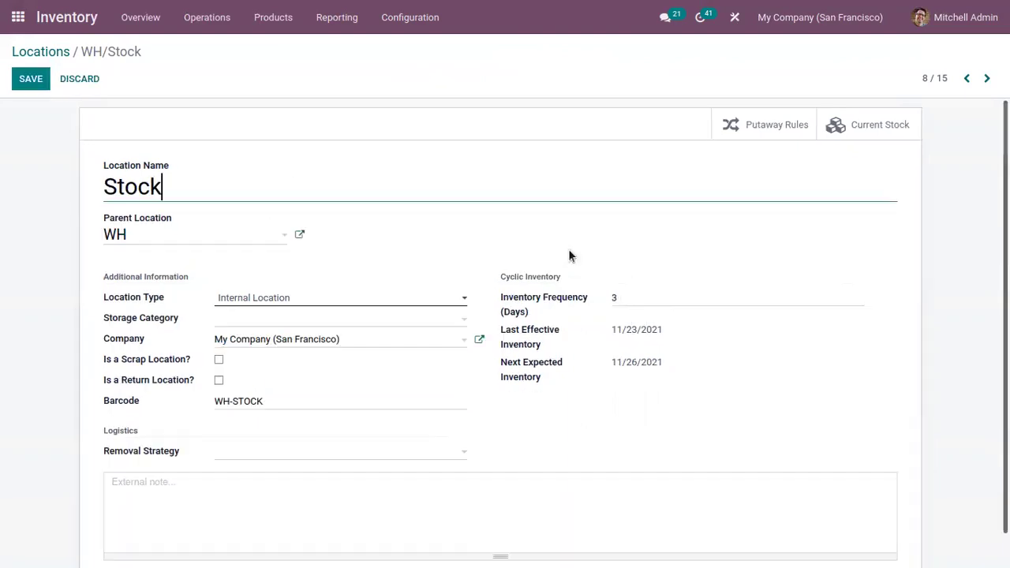
click(626, 297)
key(BackSpace)
text(4)
click(31, 79)
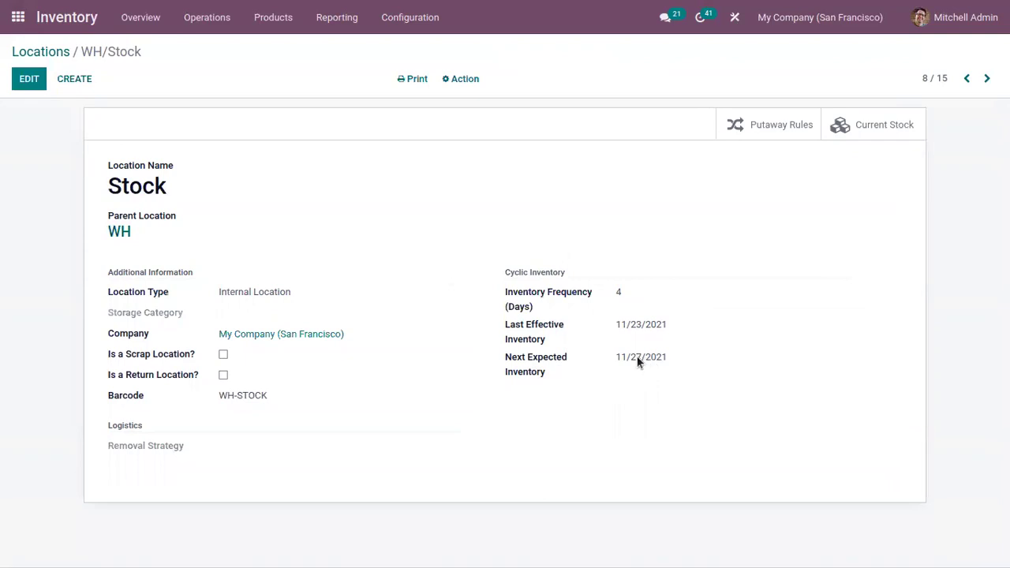
Go from Locations to Operations > Inventory Adjustments and start a new adjustment line
click(41, 51)
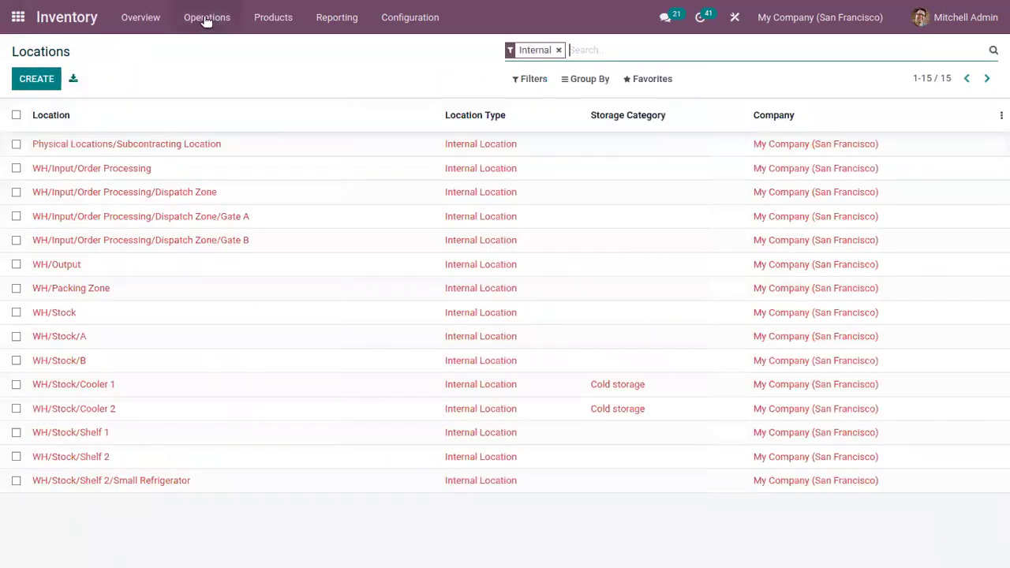
click(205, 19)
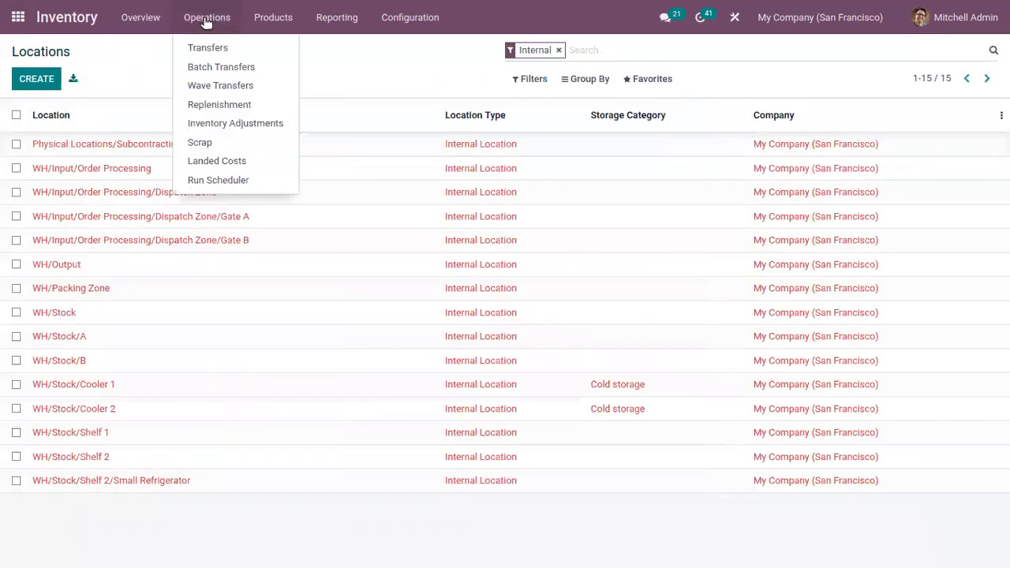
click(224, 124)
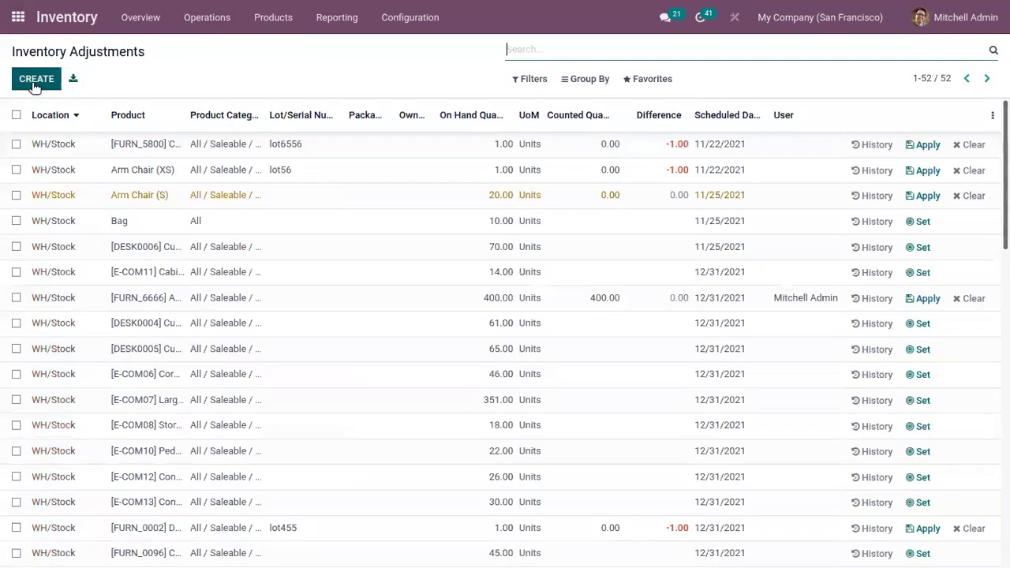
click(37, 78)
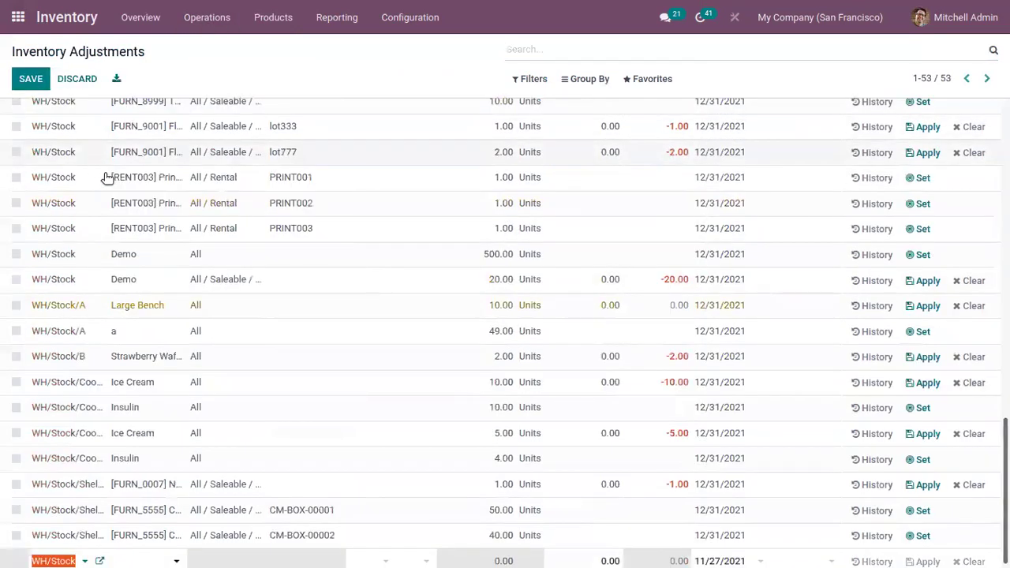
Set the new line's product to the [E-COM11] cabinet, check its scheduled date, and save
click(133, 560)
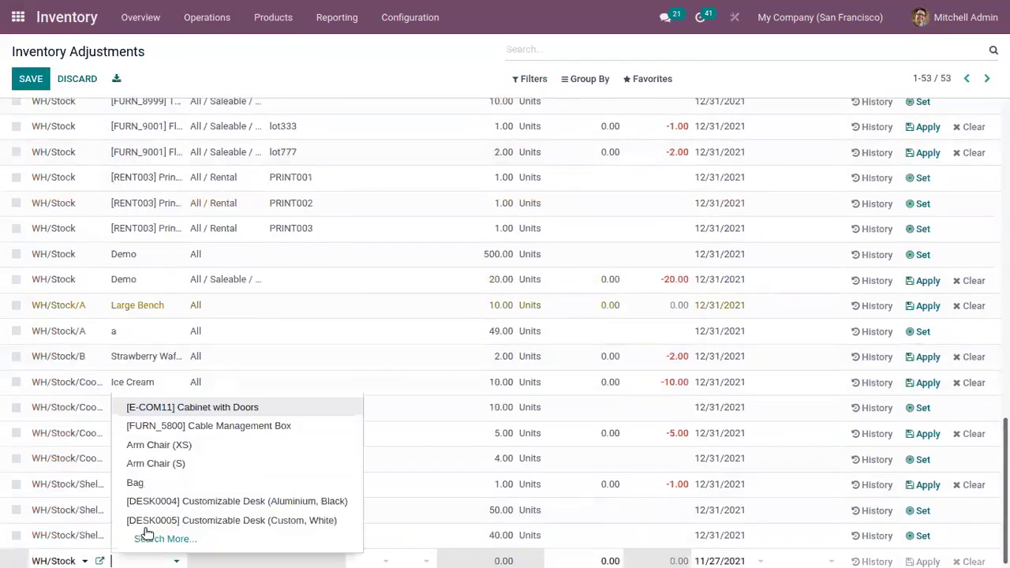
click(241, 407)
scroll(316, 520, down, 1)
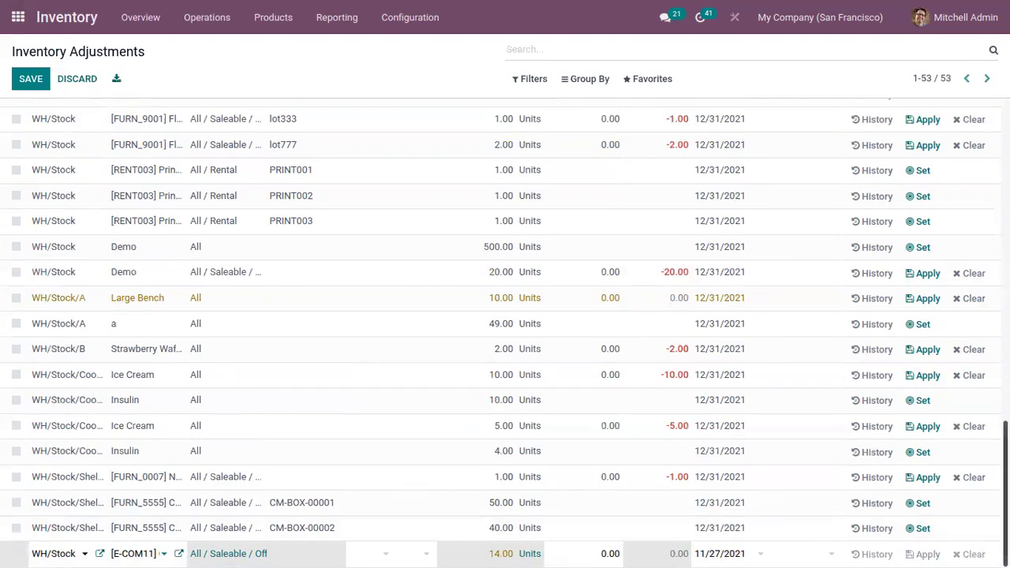
scroll(505, 332, up, 10)
scroll(505, 331, down, 10)
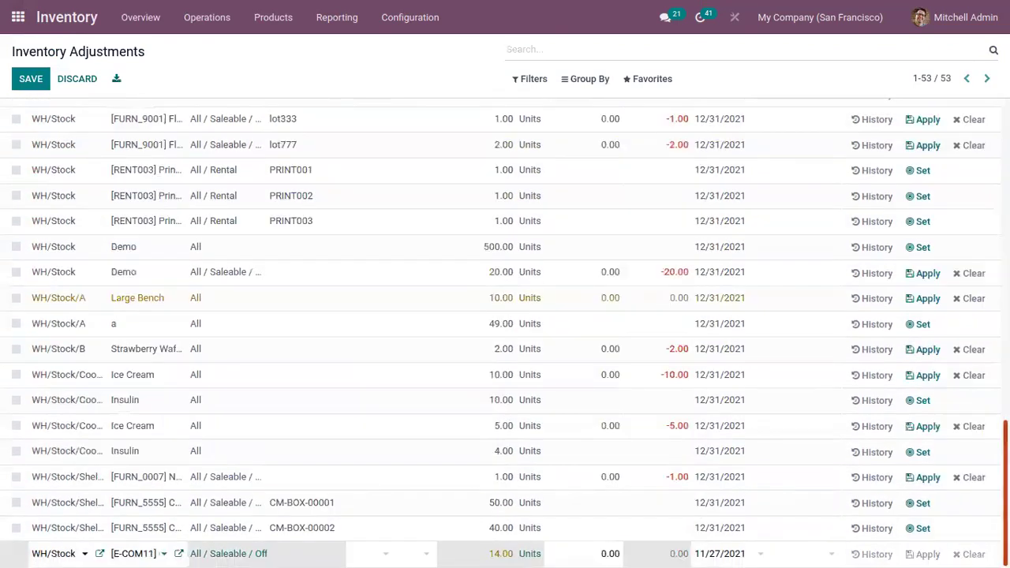
click(747, 553)
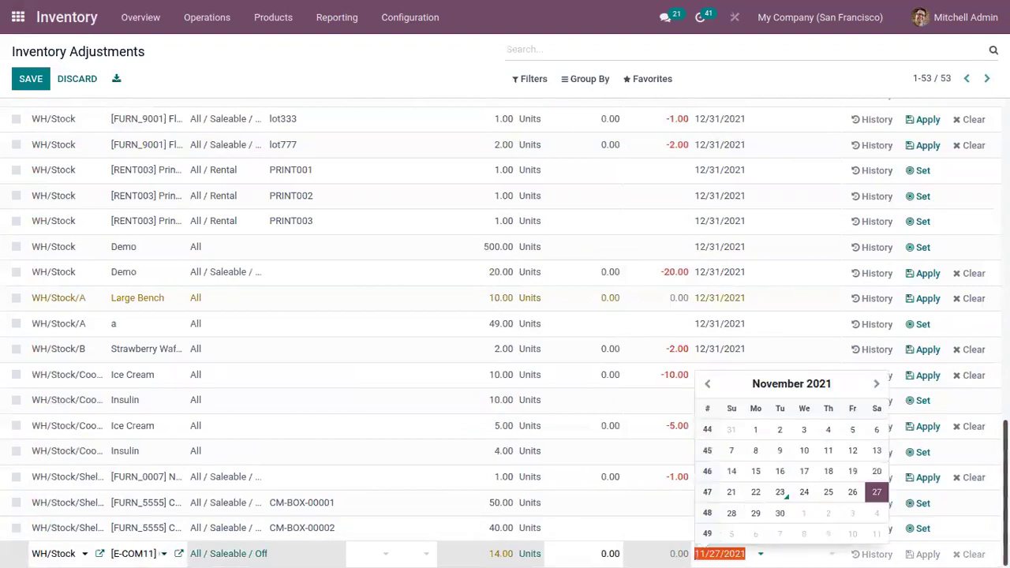
scroll(992, 403, up, 3)
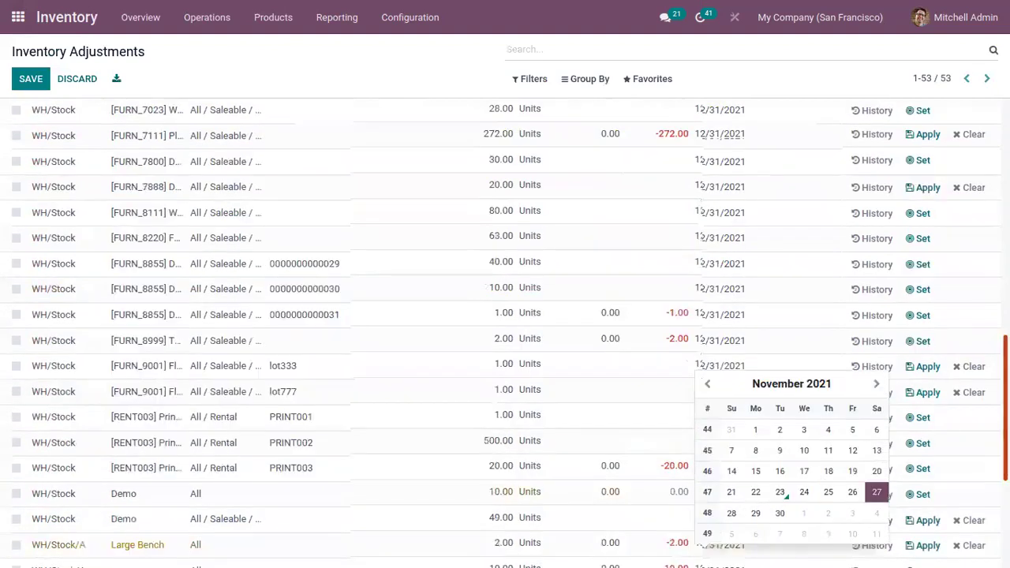
scroll(500, 99, up, 5)
click(31, 79)
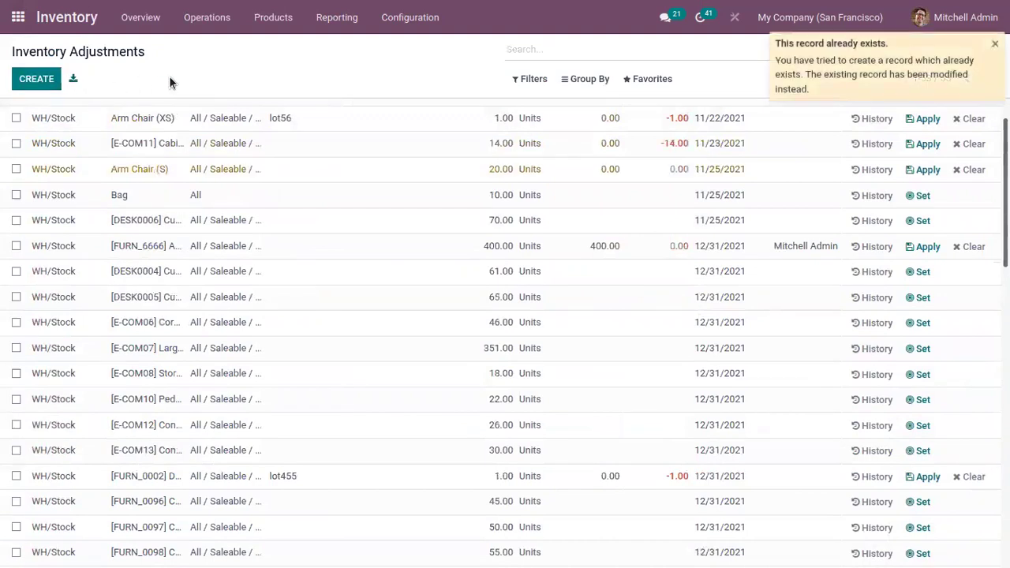
scroll(45, 387, down, 10)
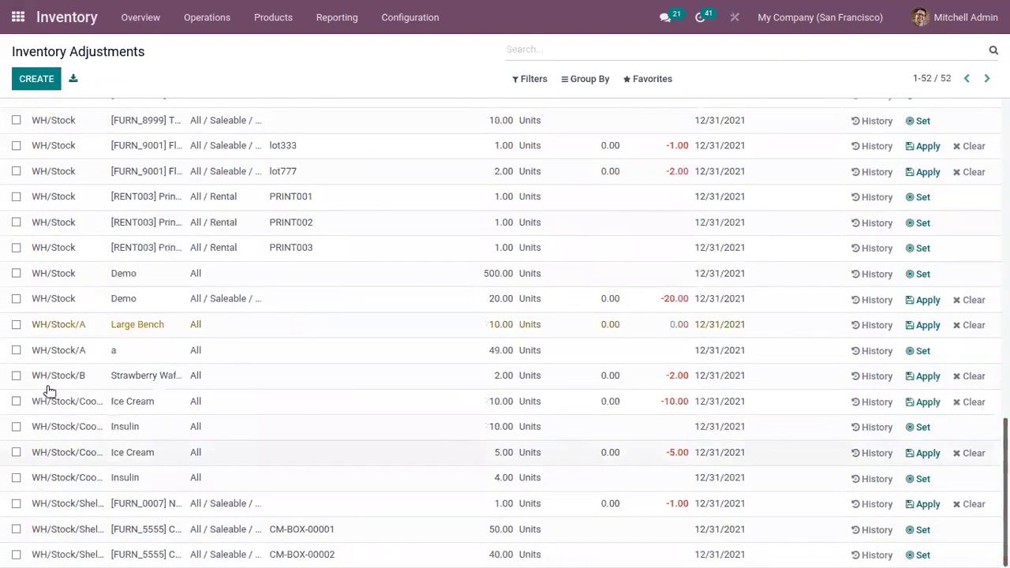
Select the PRINT002 row and request a count for it, dated 11/23/2021
click(16, 222)
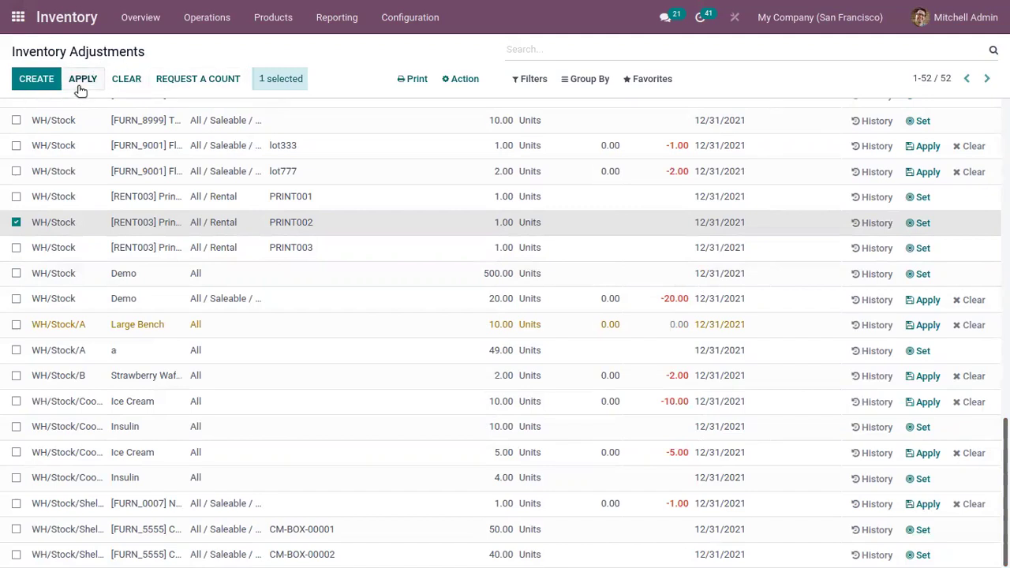
click(204, 81)
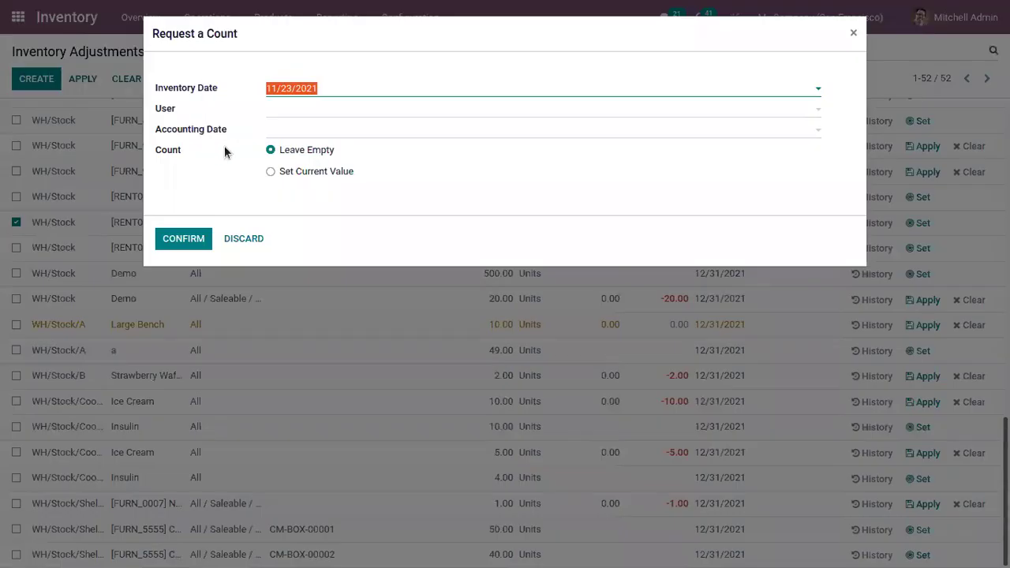